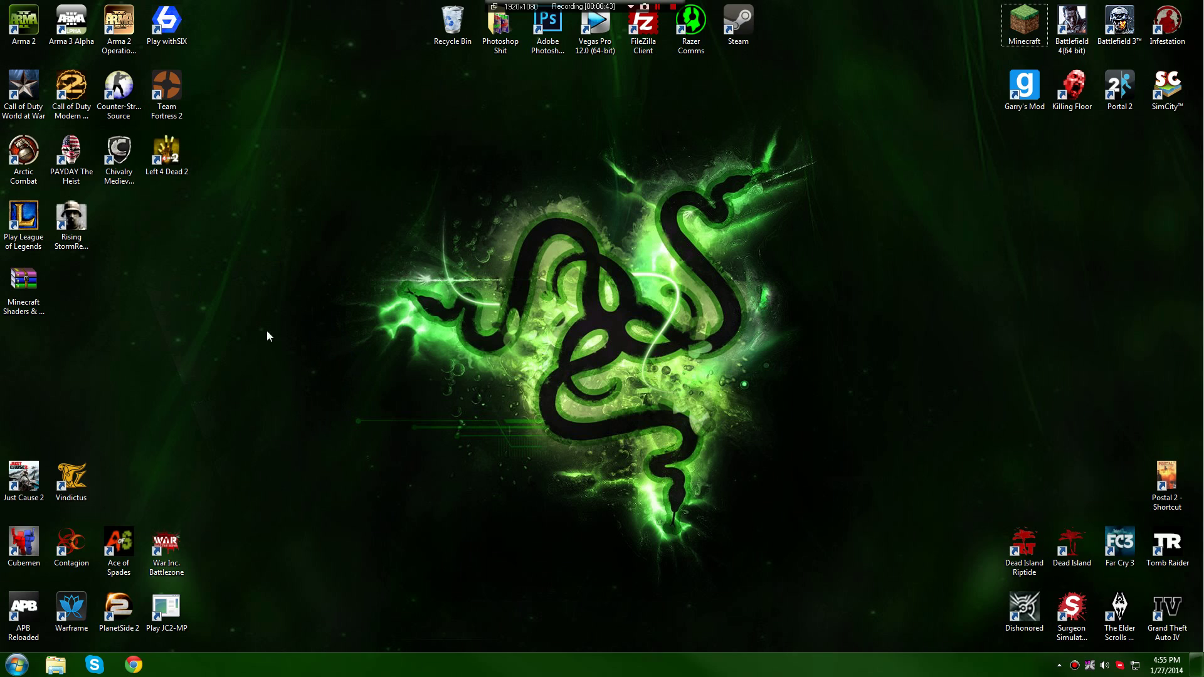
Open the Minecraft Shaders & Optifine archive from the desktop and go into its All files folder
left_click(20, 308)
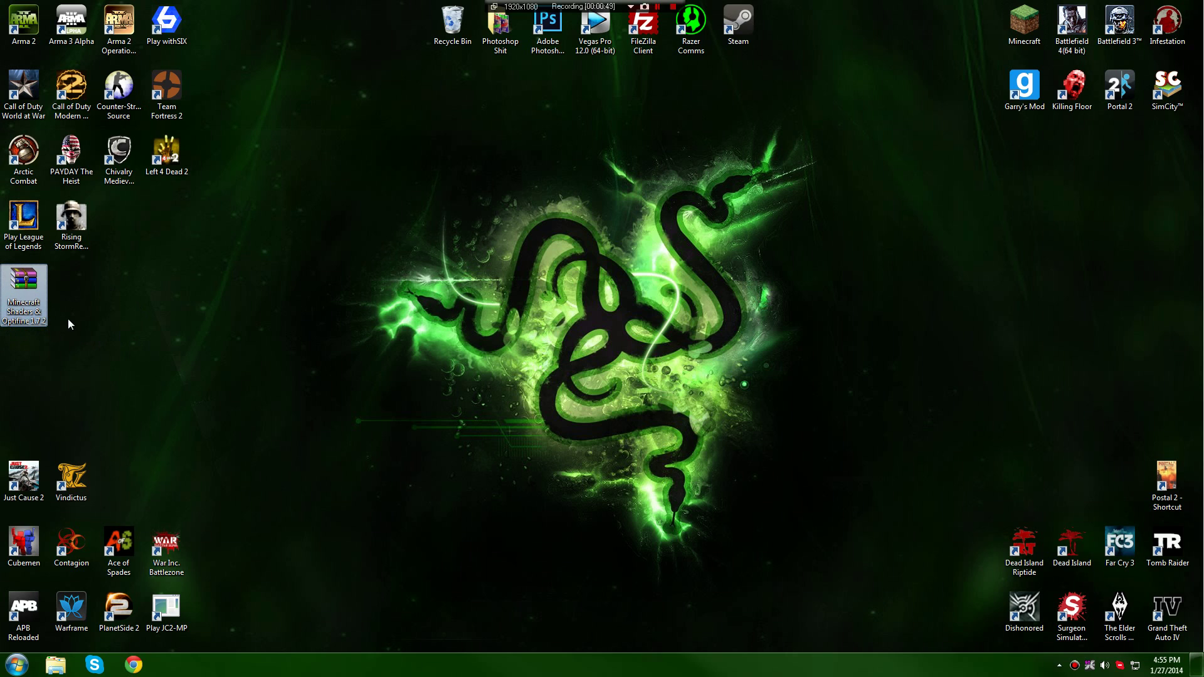
double_click(21, 284)
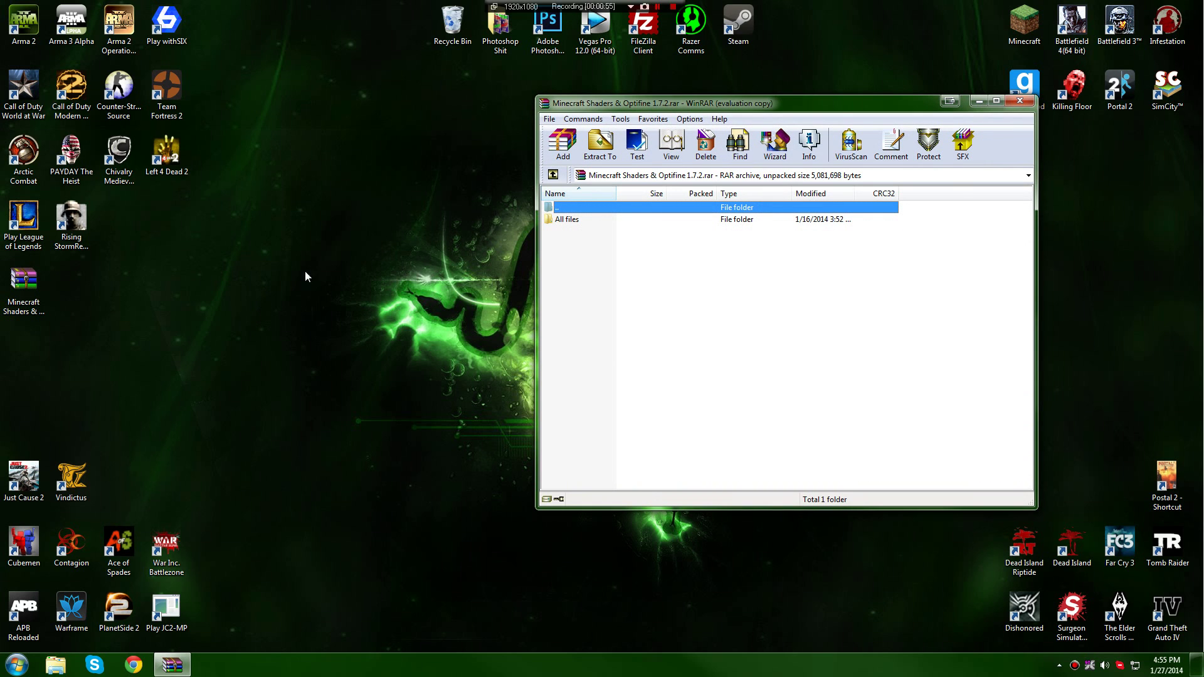
left_click(885, 251)
double_click(567, 219)
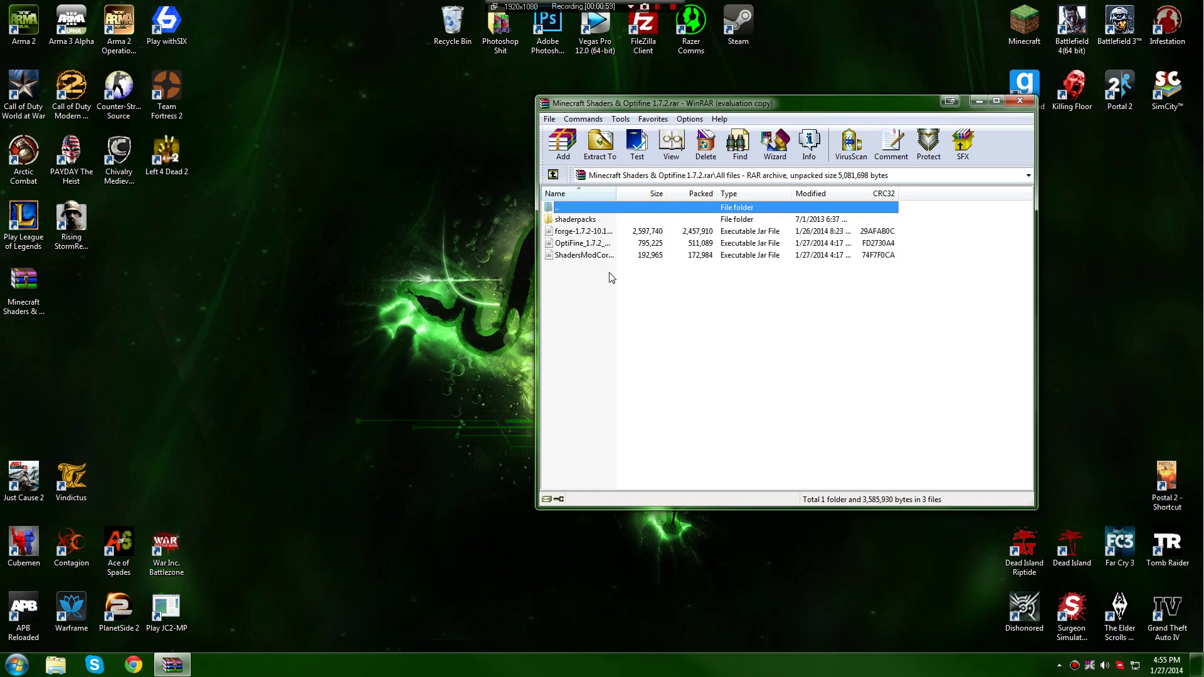
left_click(585, 284)
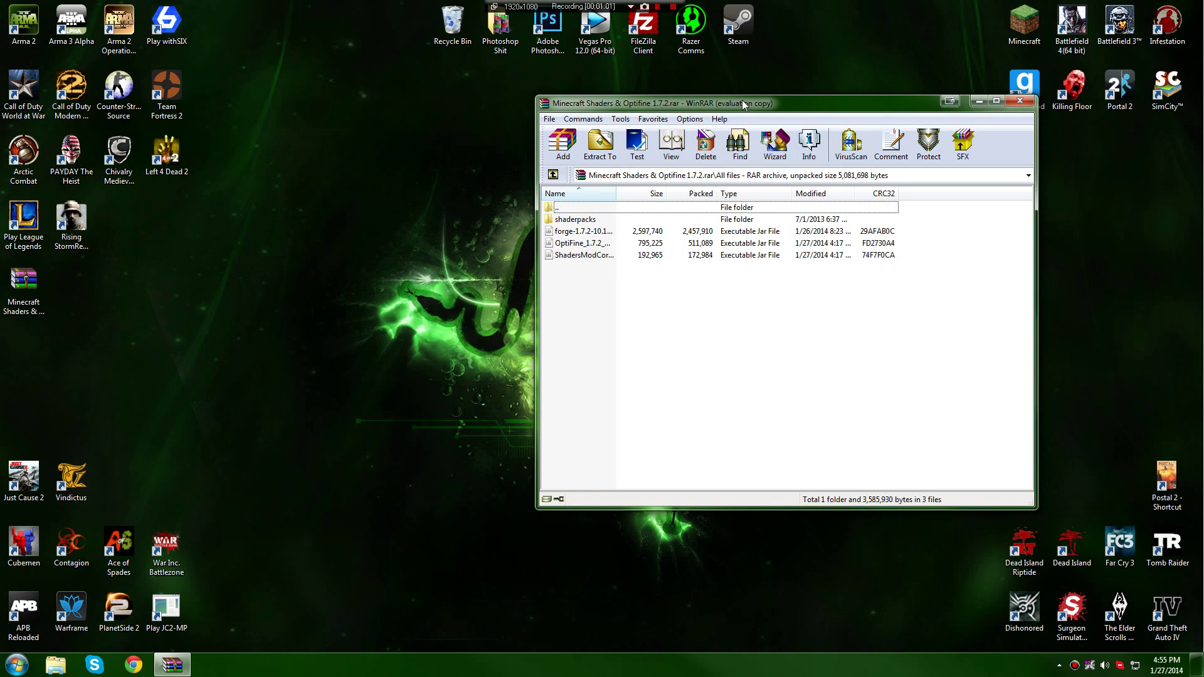
left_click_drag(745, 103, 563, 85)
left_click_drag(378, 272, 401, 190)
left_click(401, 297)
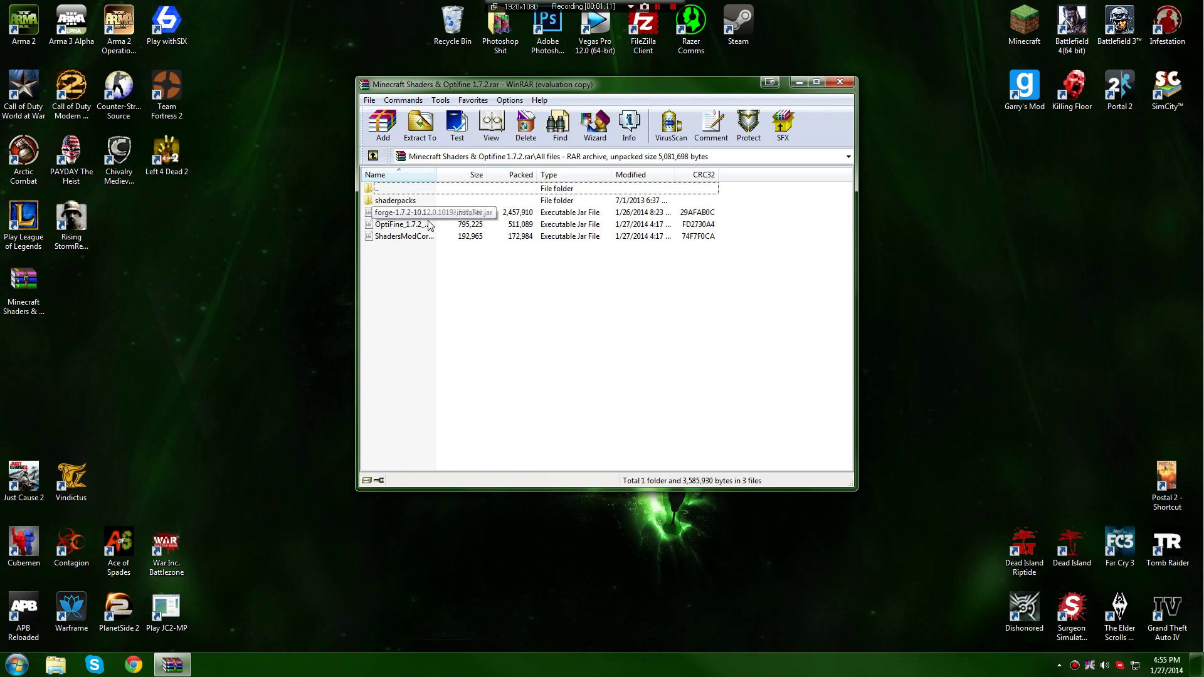
Launch the forge-1.7.2 installer from the archive and move its window clear of the archive
double_click(413, 215)
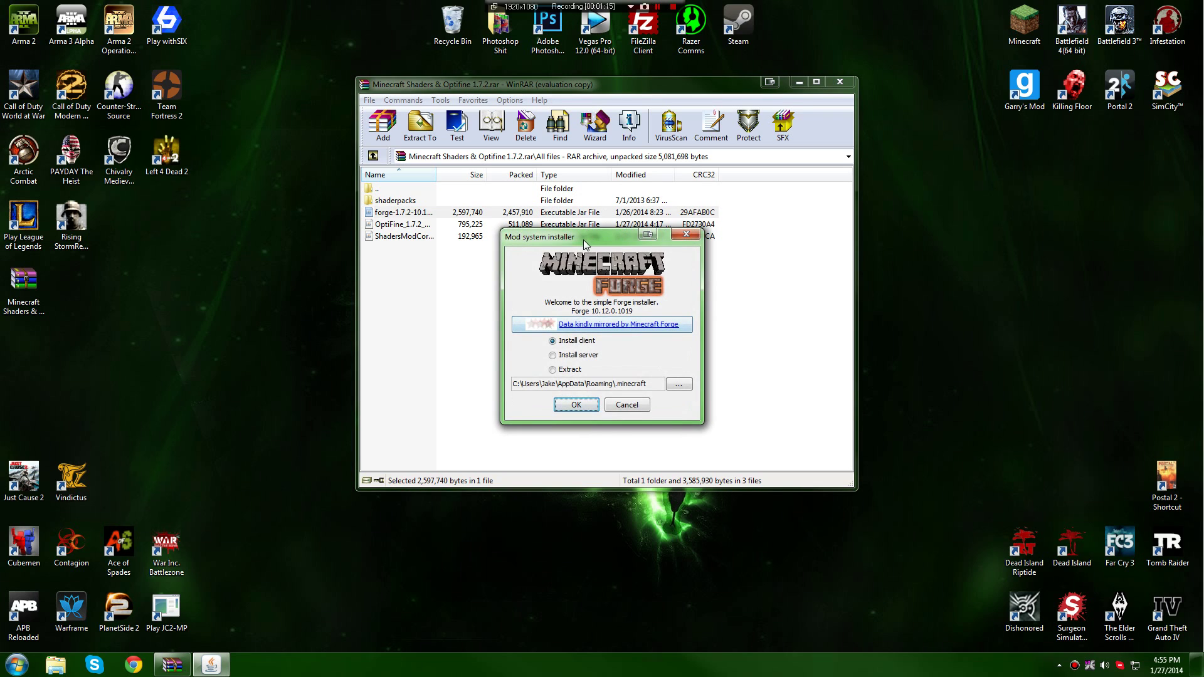
left_click_drag(584, 244, 979, 205)
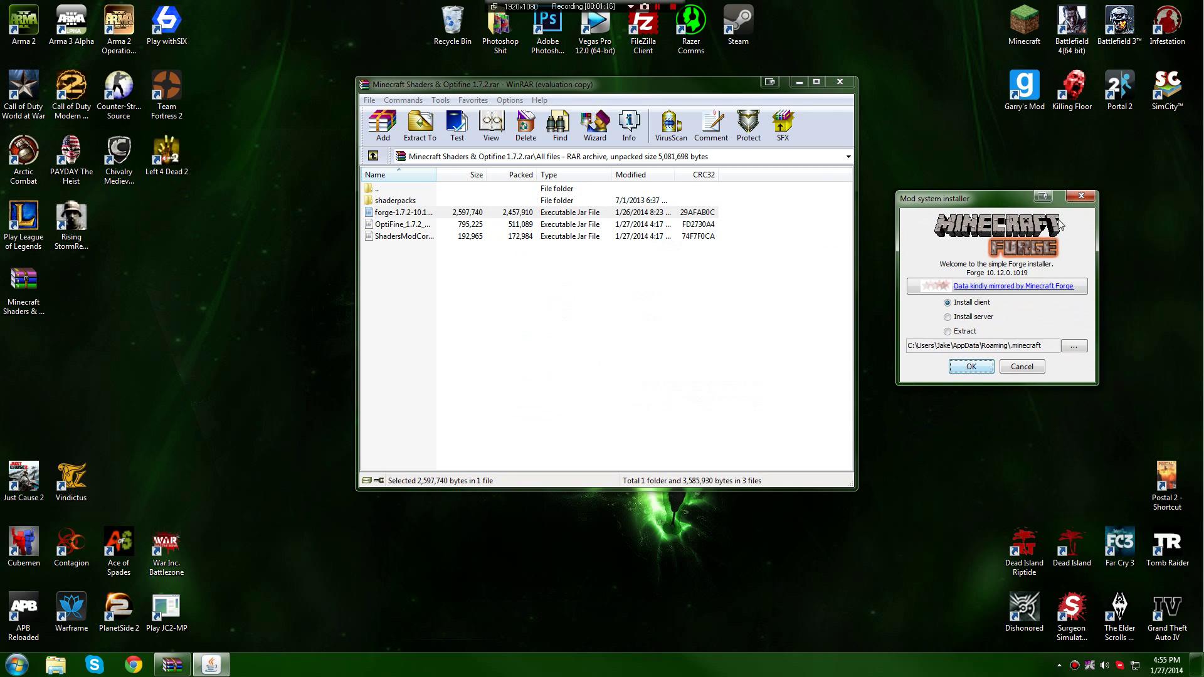
Extract a copy of the forge-1.7.2-10.12.0.1019 installer from the archive to the desktop
left_click(411, 215)
left_click(408, 214)
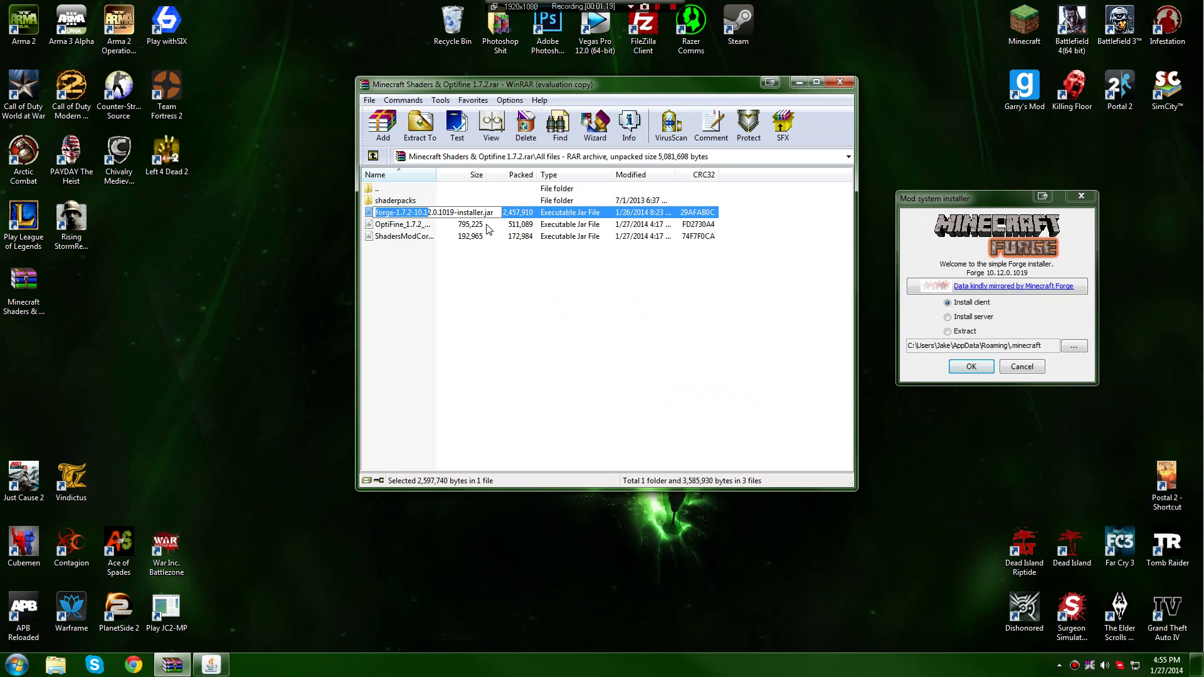
left_click(506, 213)
left_click_drag(307, 220, 269, 231)
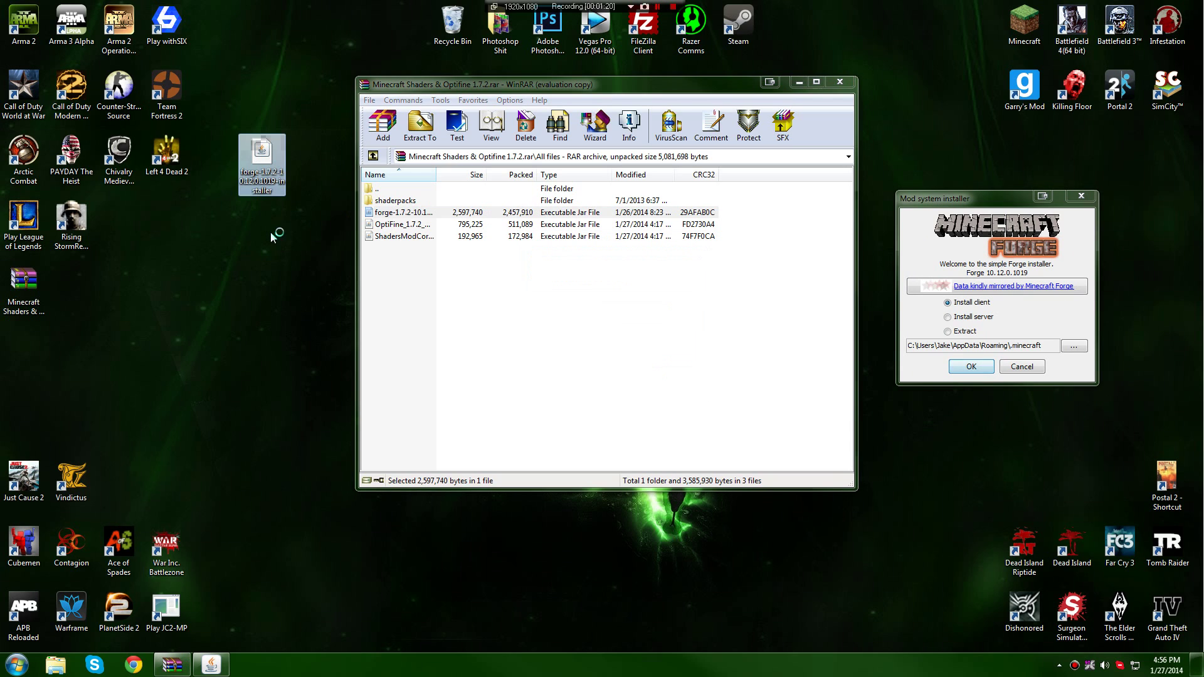
View the Open with programs for the desktop copy of the Forge installer and move that copy to the Recycle Bin
right_click(266, 181)
mouse_move(312, 246)
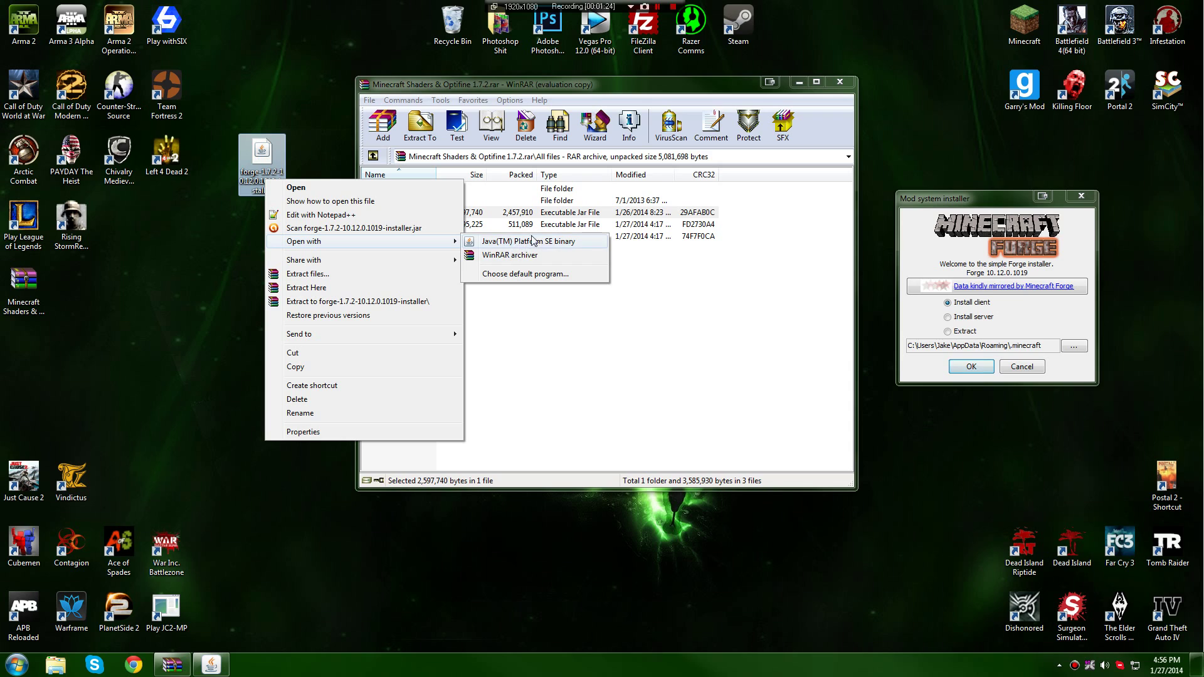
left_click(226, 201)
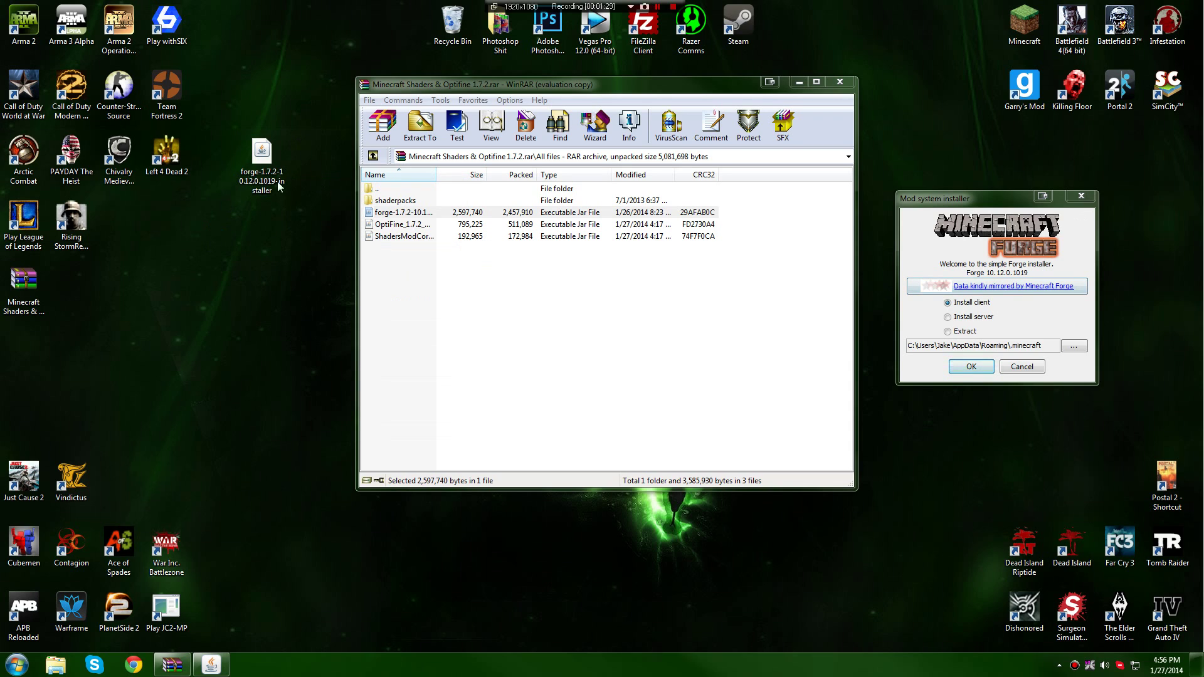
left_click_drag(283, 163, 500, 28)
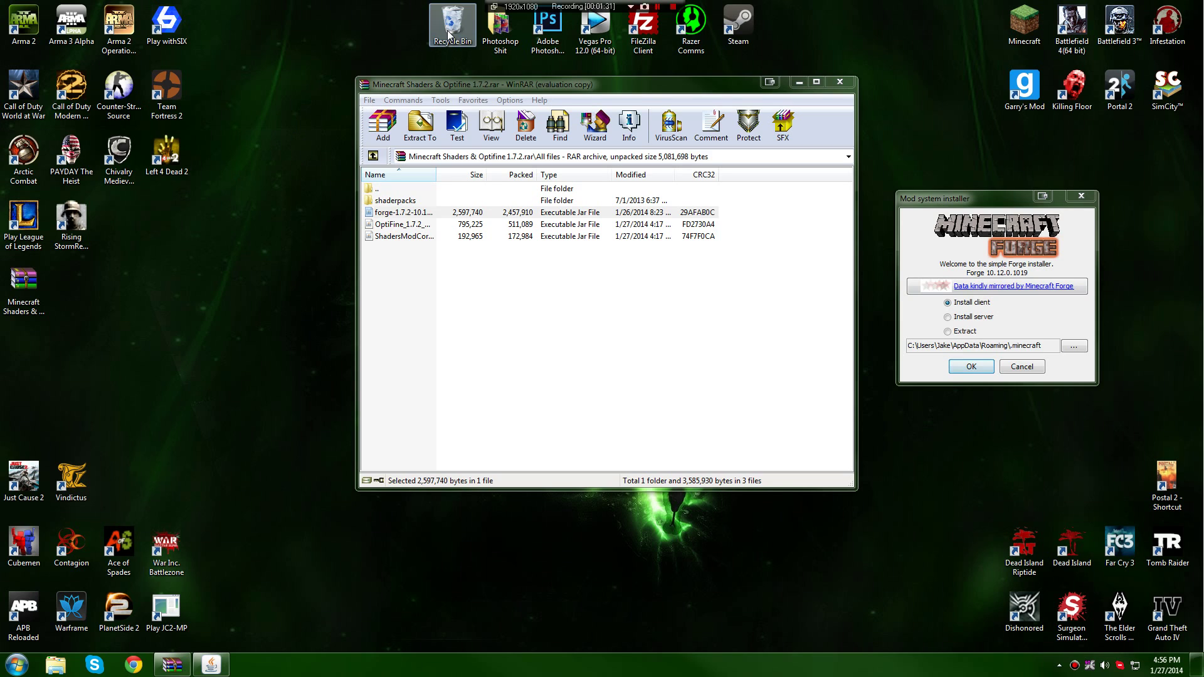
Install the Forge client into the default .minecraft folder and dismiss the completion message
left_click(990, 208)
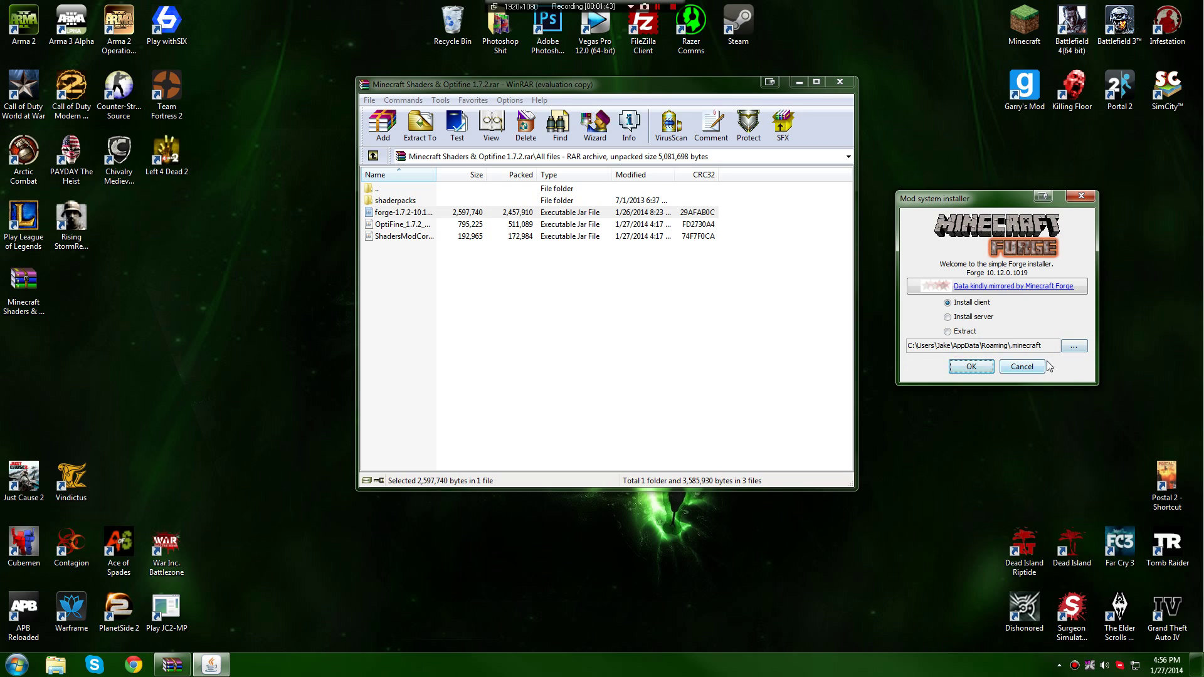
left_click(972, 366)
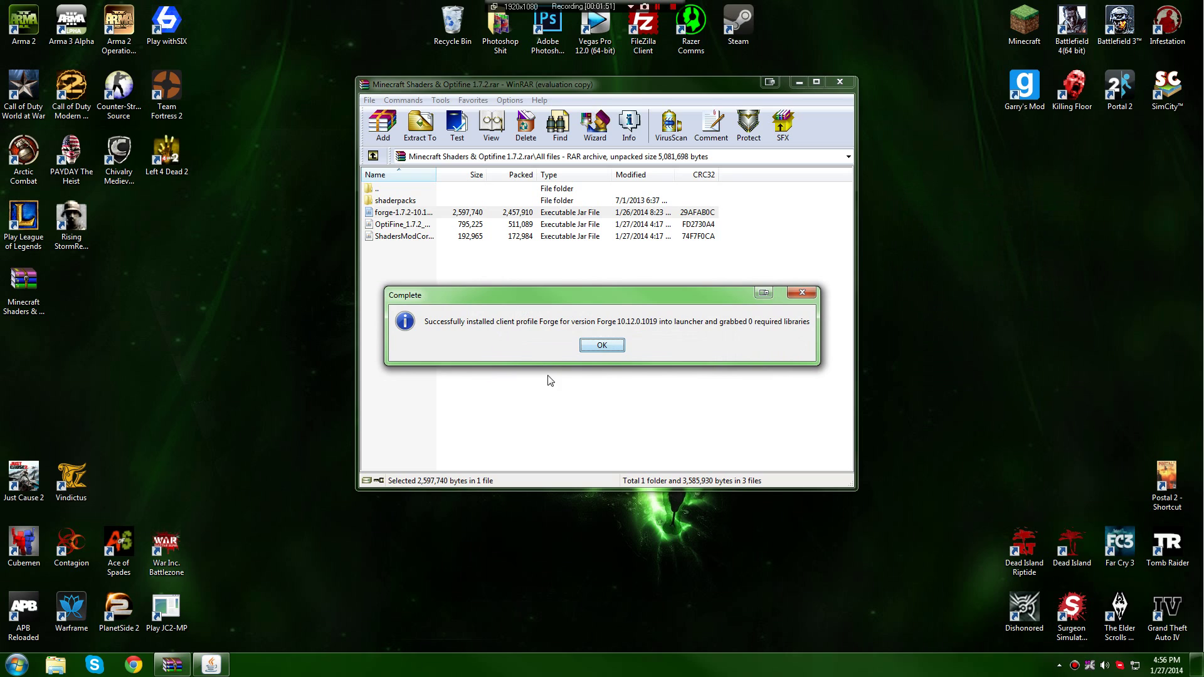
left_click(591, 344)
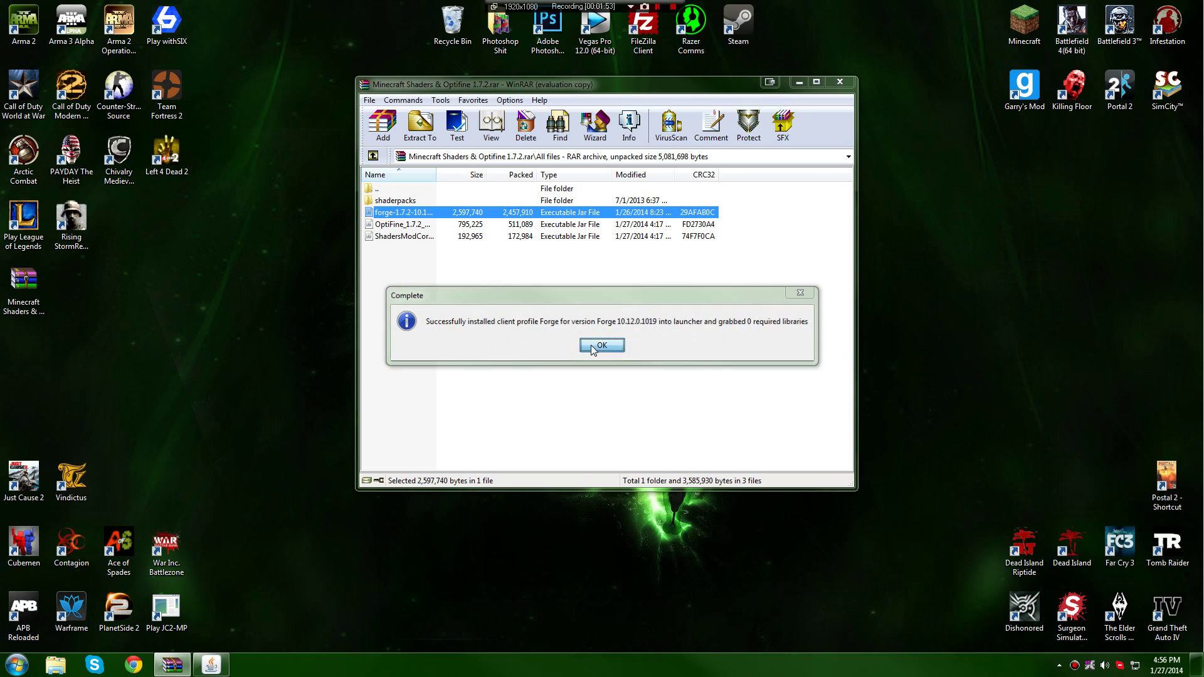
left_click(412, 328)
Go to the %appdata% location and open the .minecraft folder
left_click(16, 665)
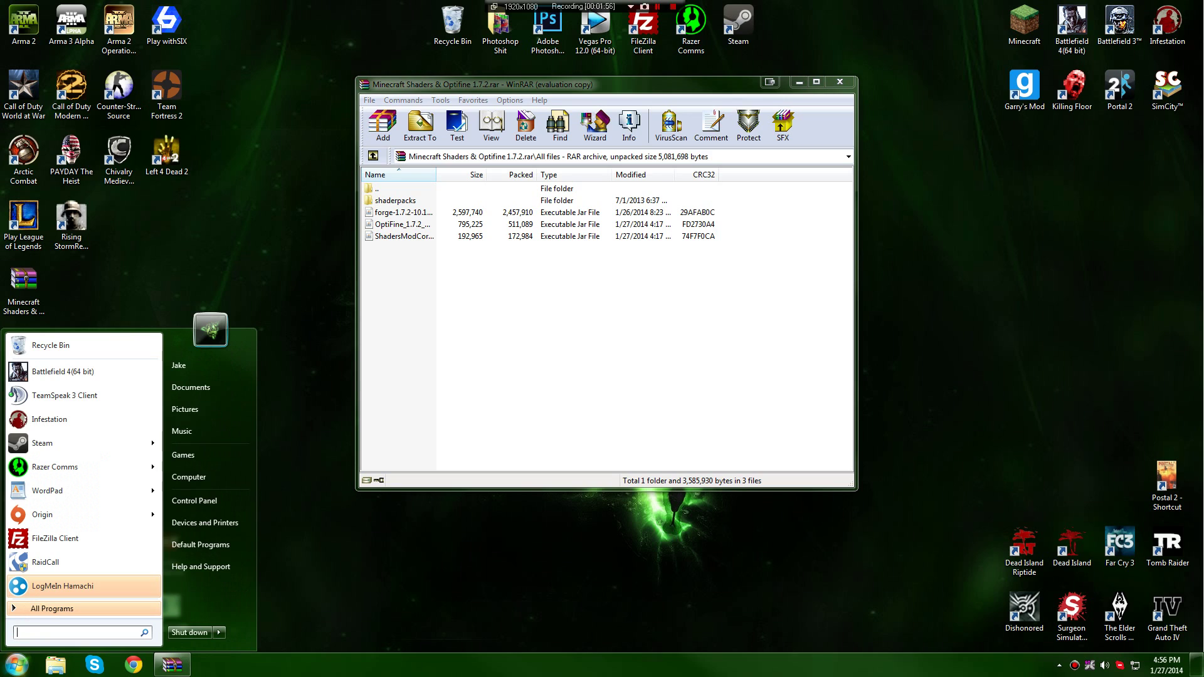
type("%")
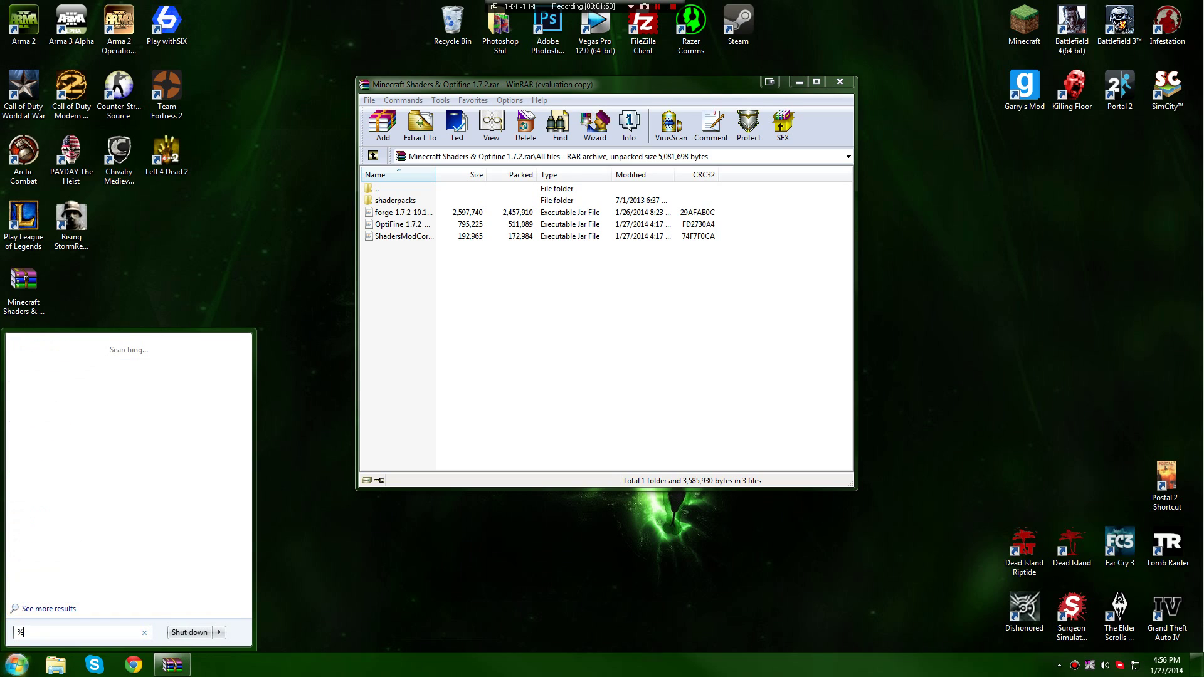
type("appdata%")
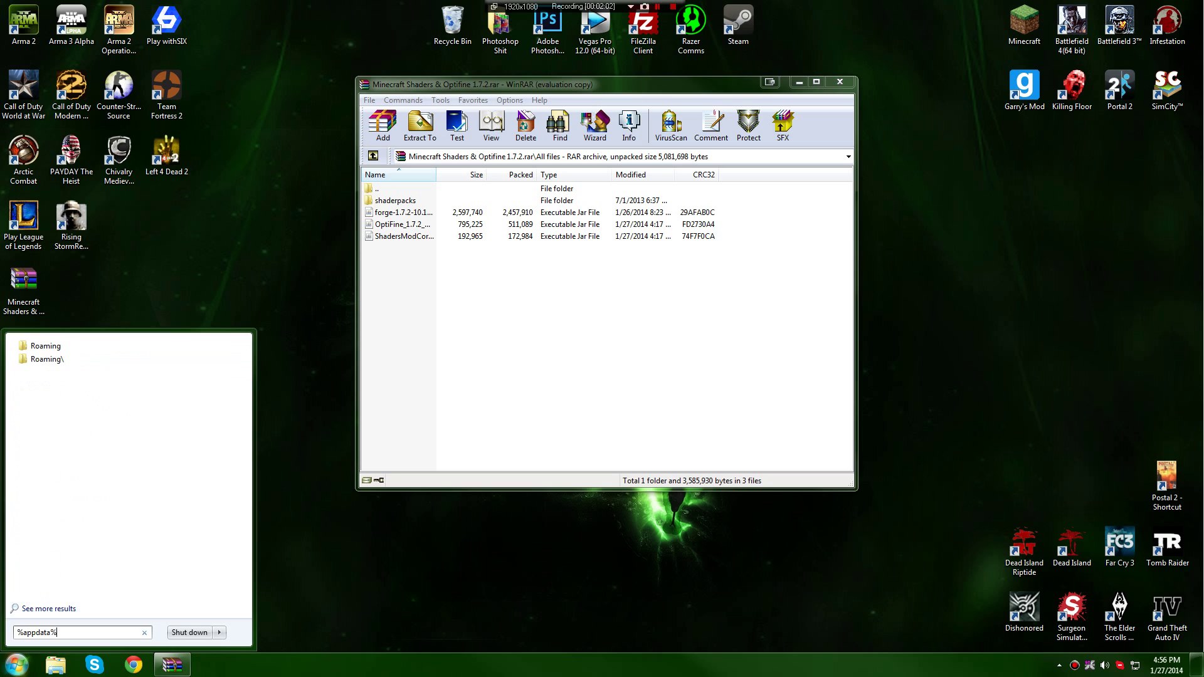
key("Return")
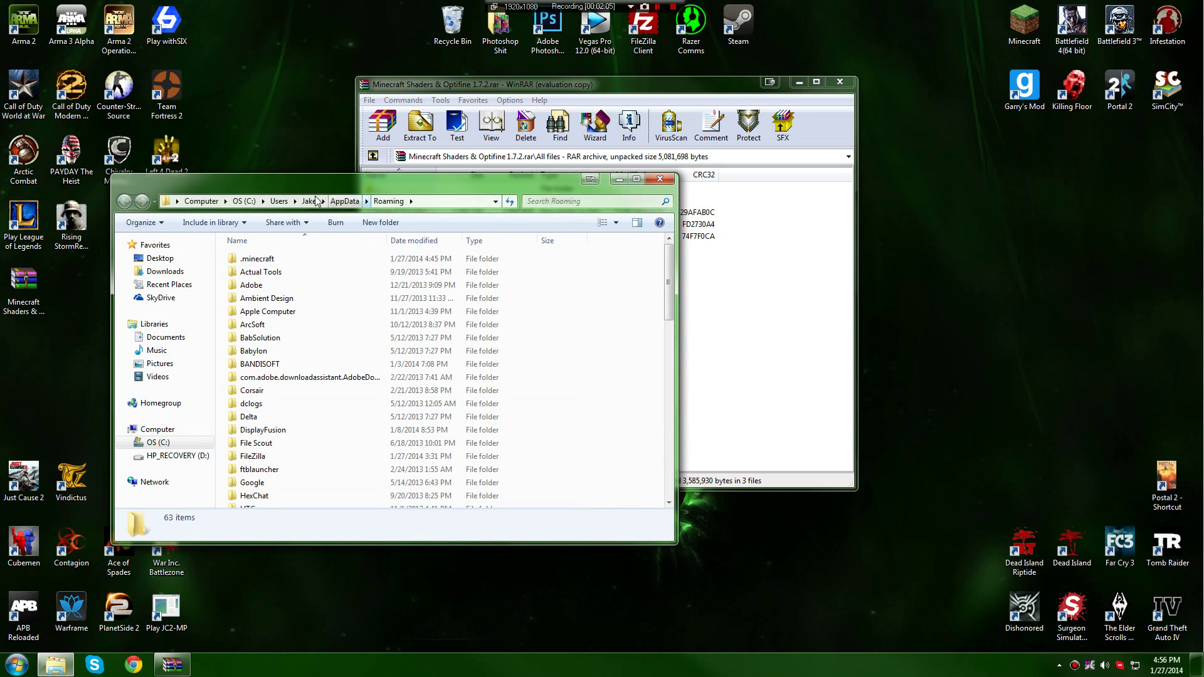
left_click_drag(280, 188, 262, 195)
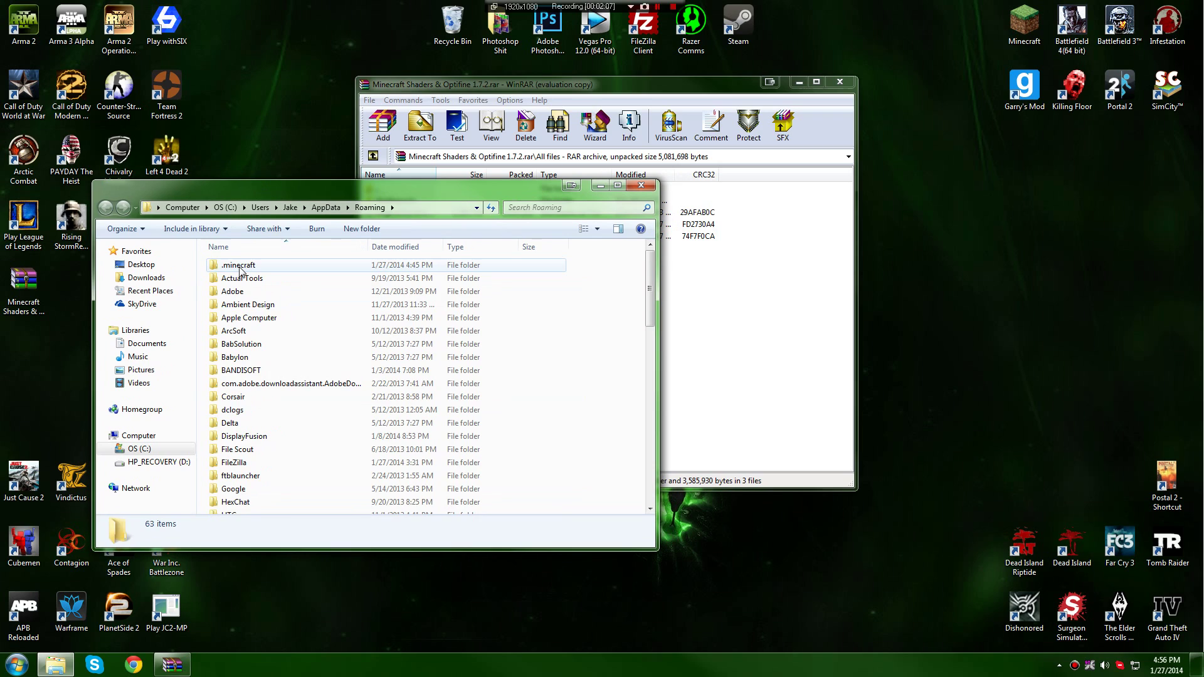
double_click(240, 266)
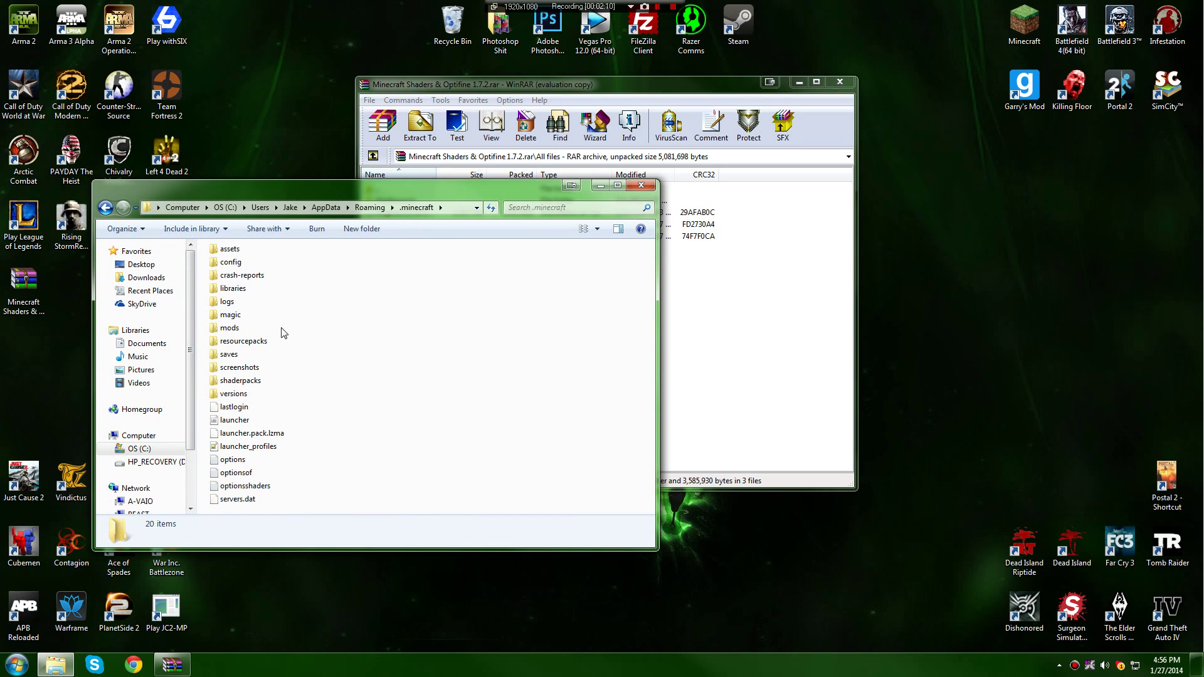
Open the mods folder inside .minecraft and arrange its window side by side with the archive window
left_click_drag(353, 185, 297, 177)
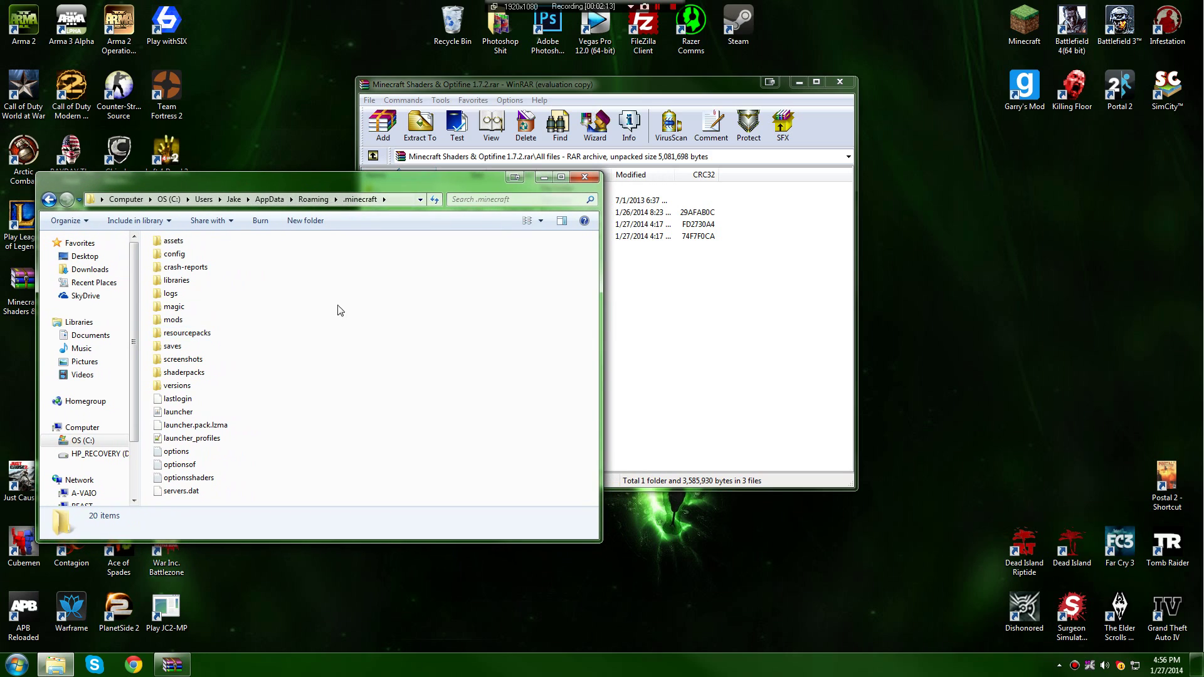
double_click(176, 320)
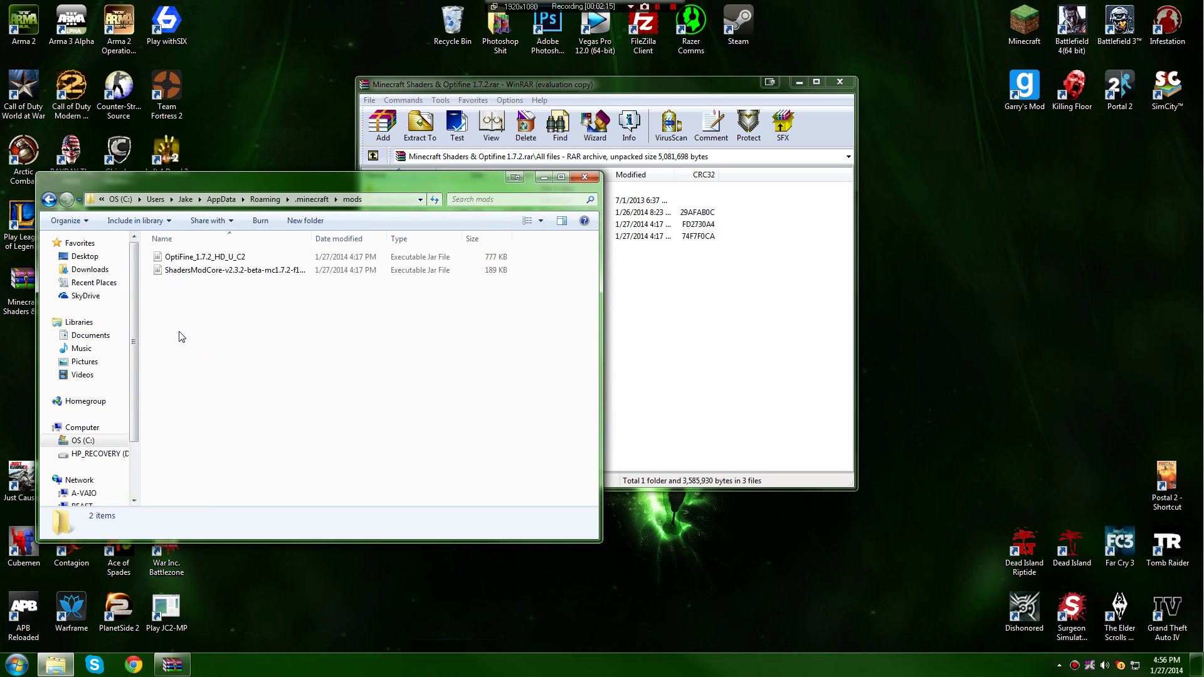
left_click(49, 199)
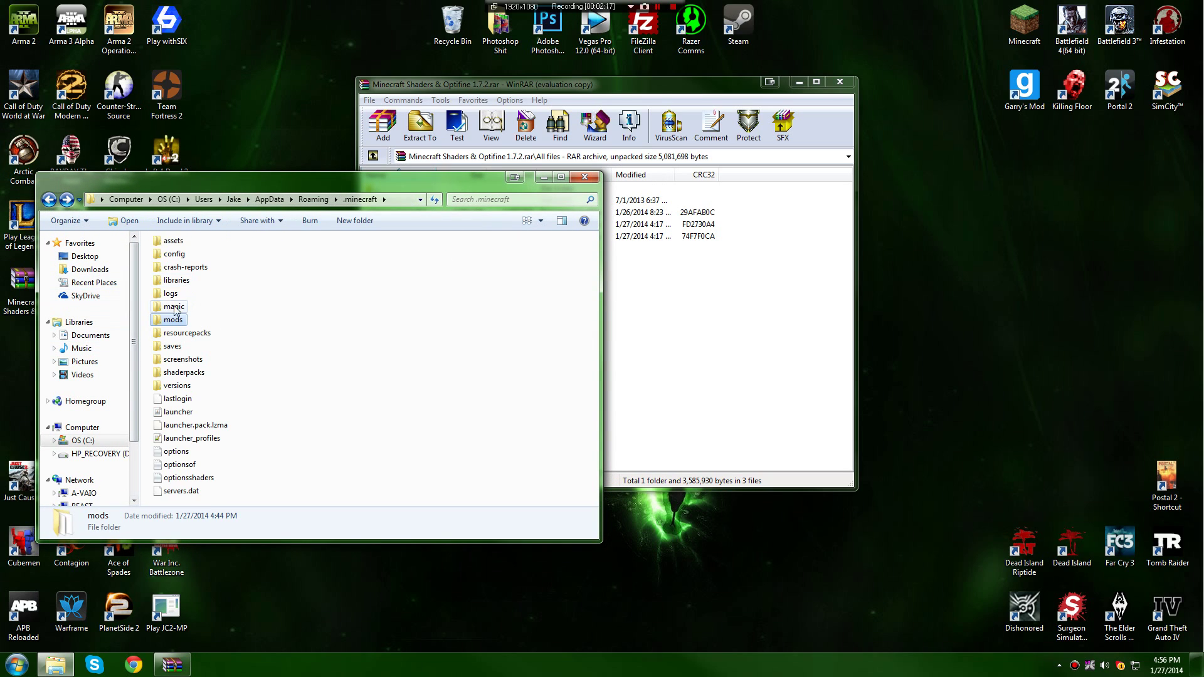
double_click(175, 322)
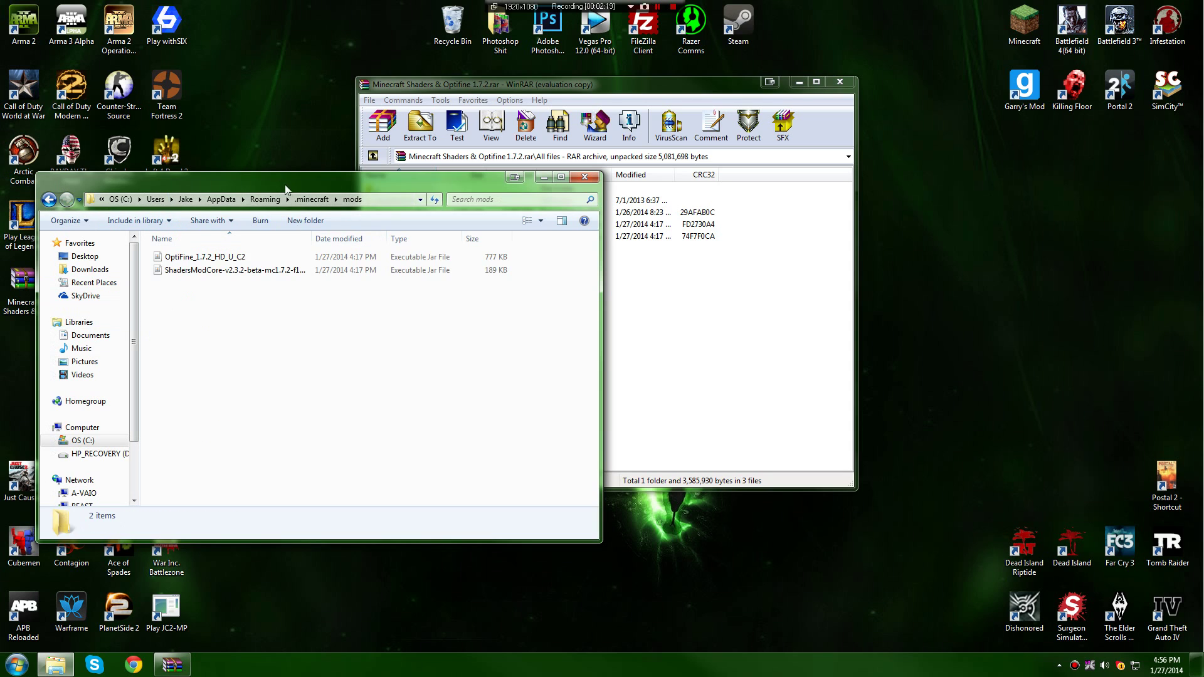
left_click_drag(285, 185, 240, 176)
left_click_drag(574, 89, 849, 118)
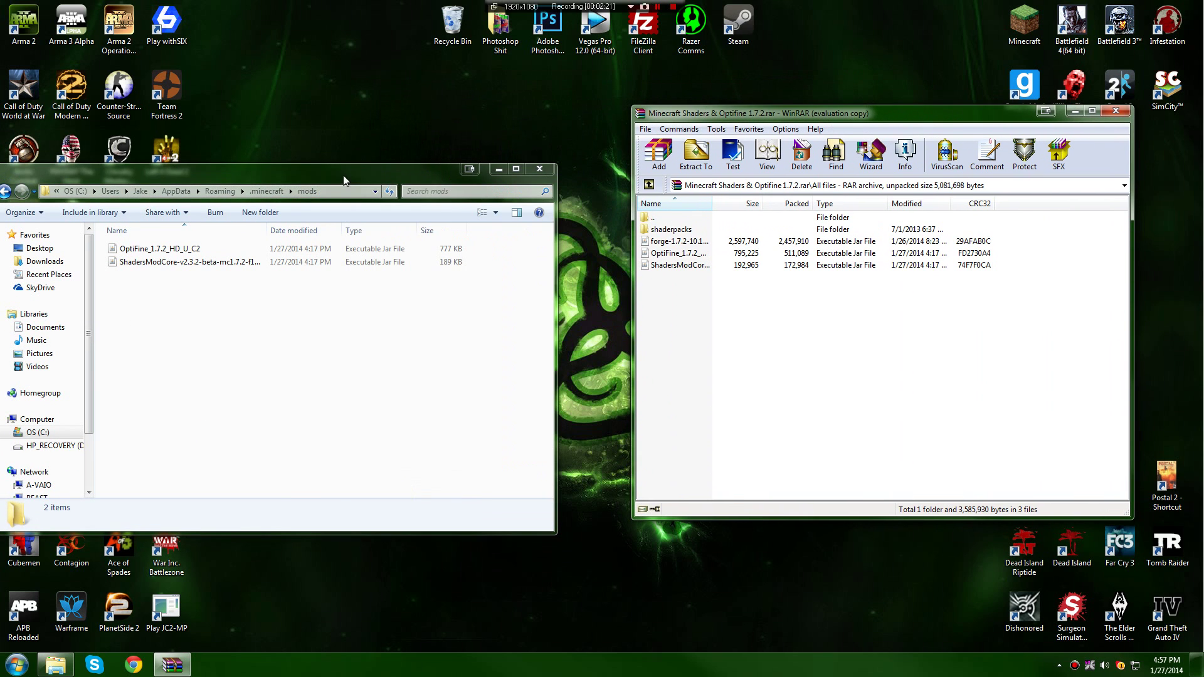
left_click_drag(343, 180, 398, 164)
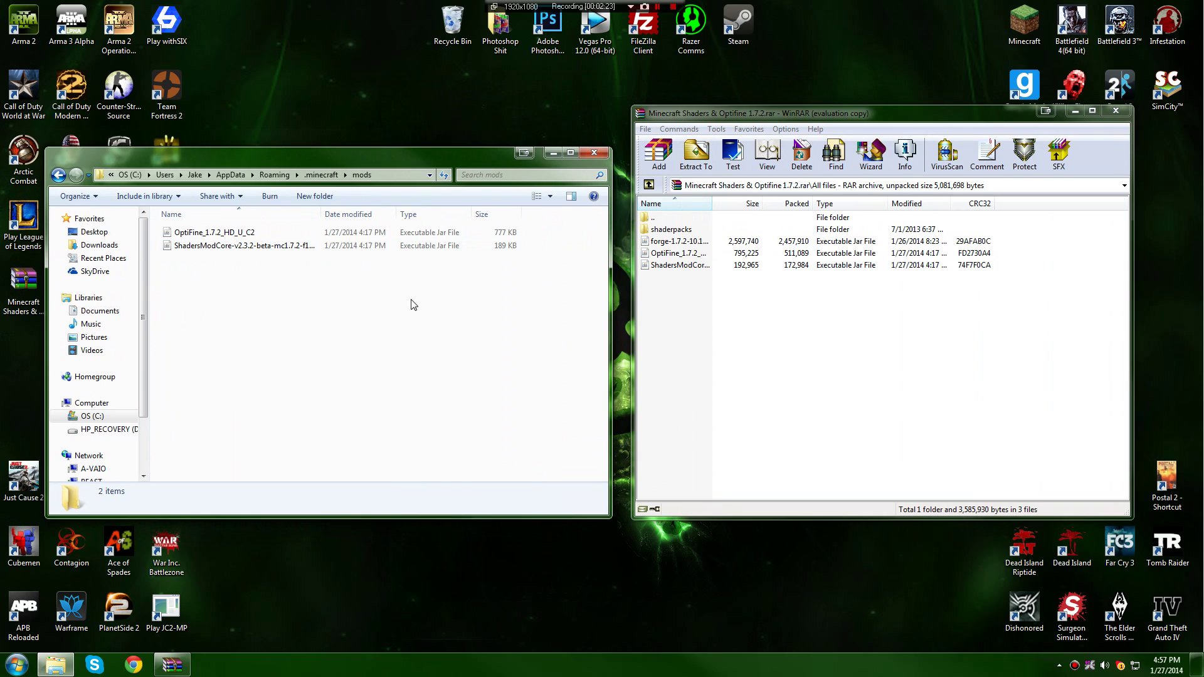
Select the OptiFine and ShadersModCore jar files together in the archive
left_click(725, 349)
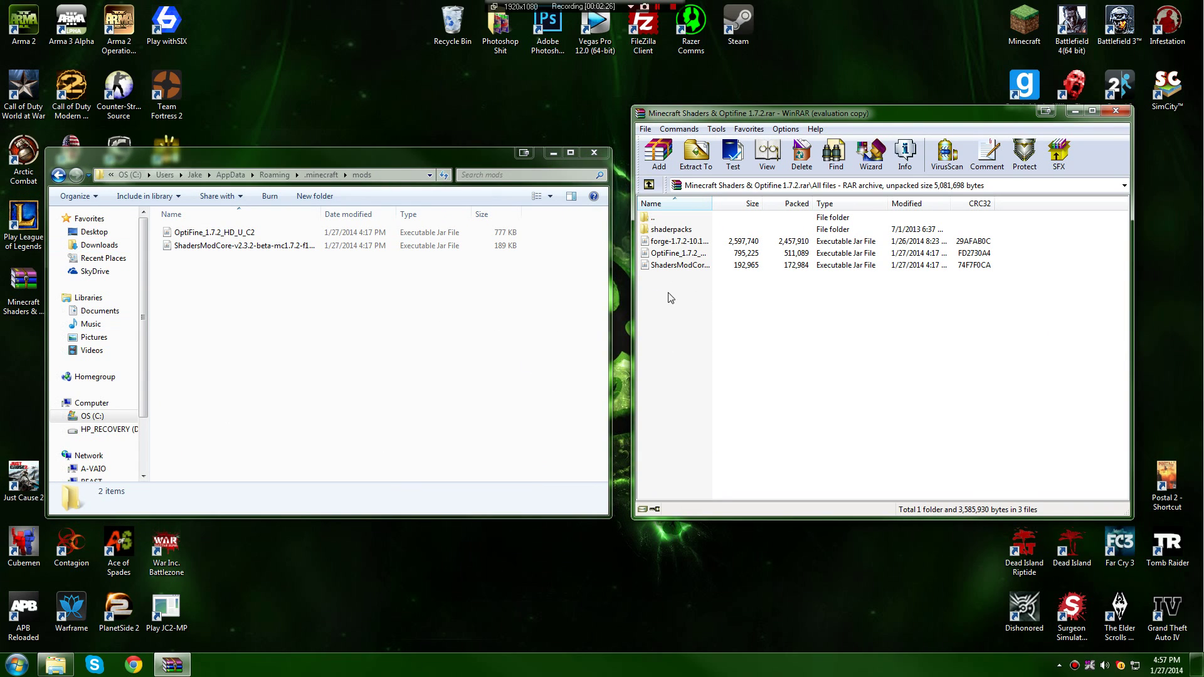
left_click_drag(667, 296, 685, 316)
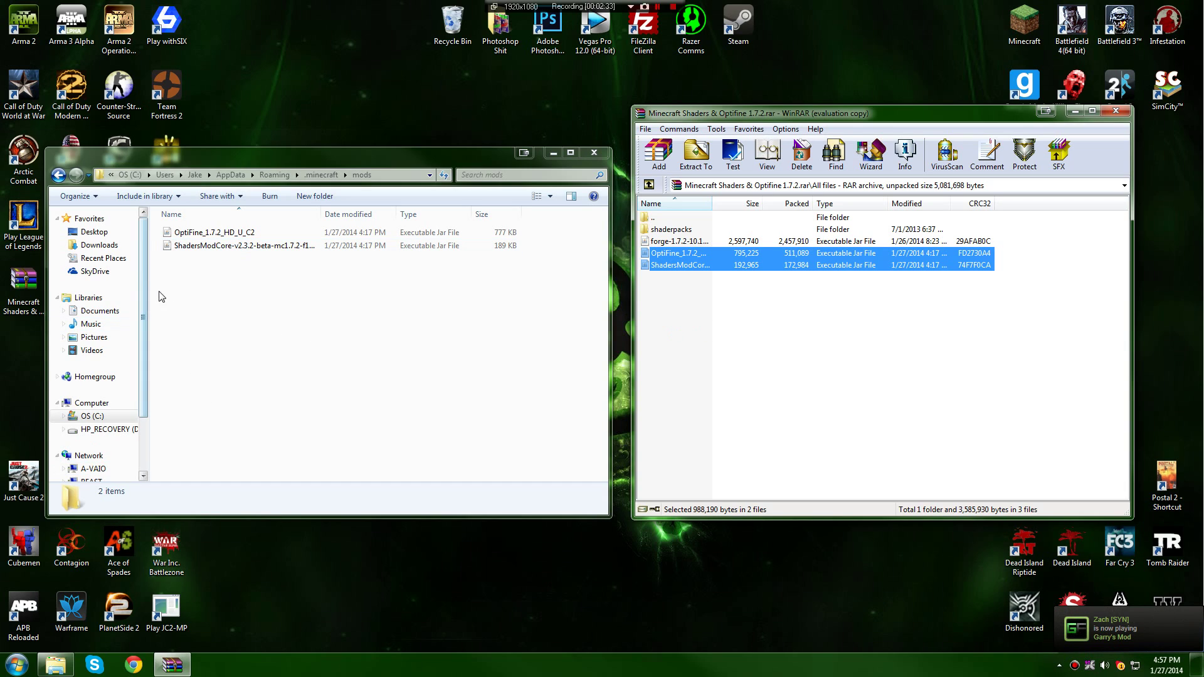
left_click(260, 276)
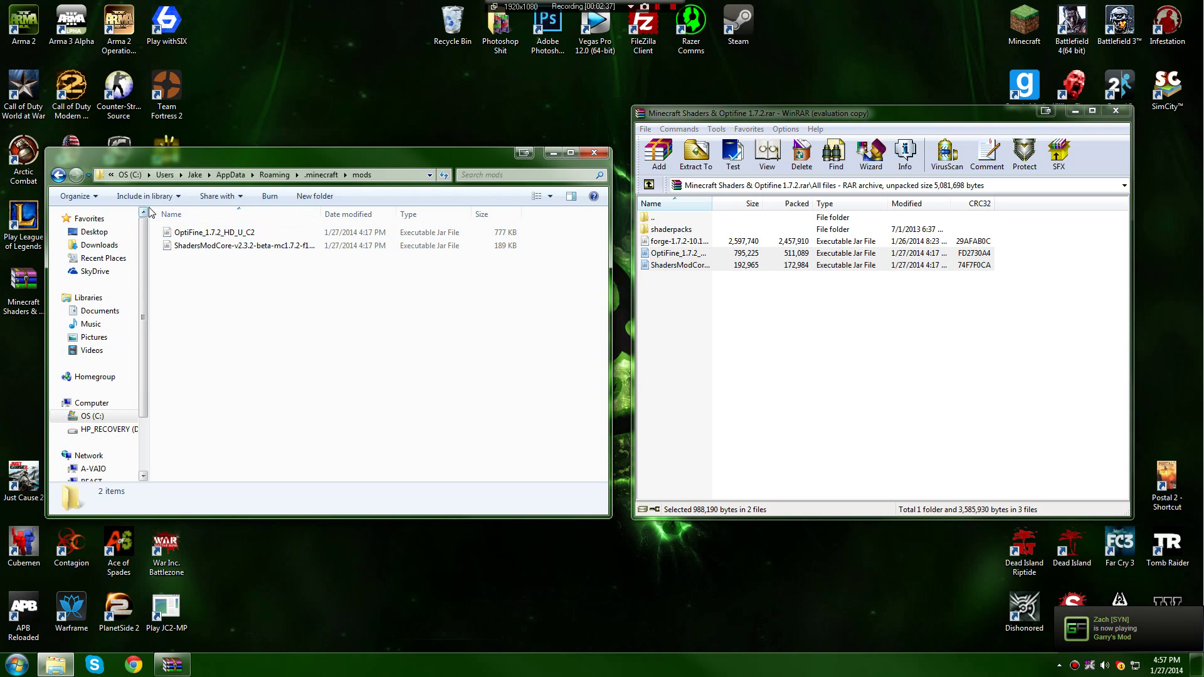
Return to the .minecraft folder and copy the archive's shaderpacks folder into it
left_click(58, 176)
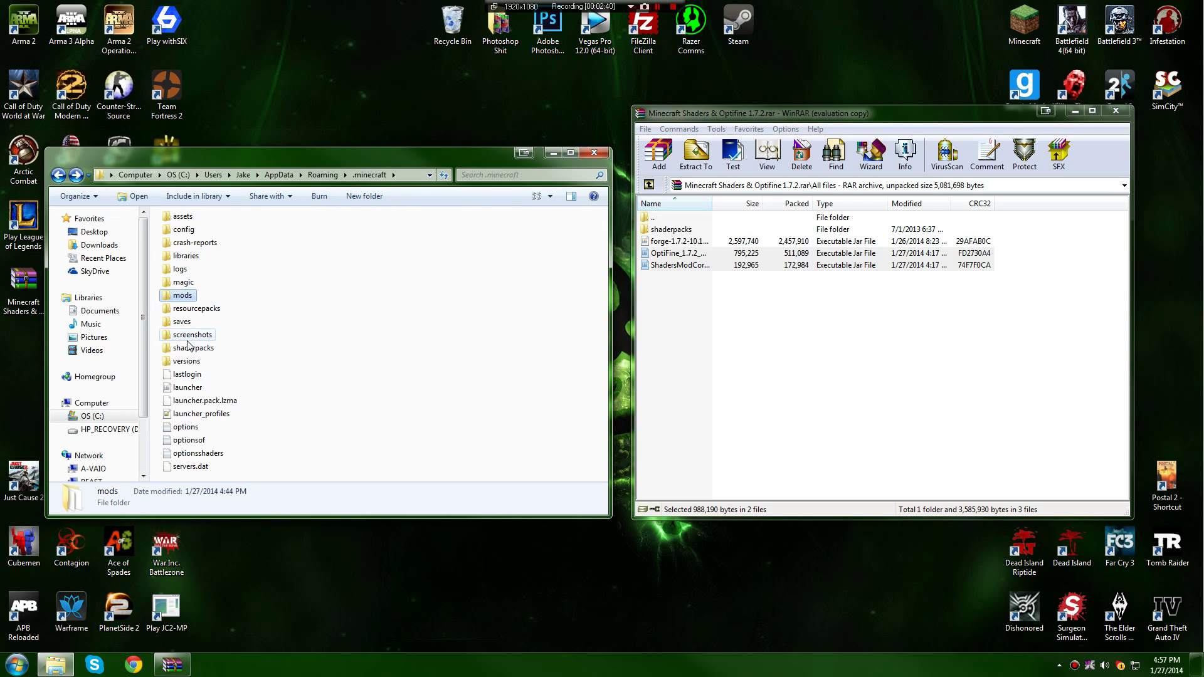
left_click(271, 343)
left_click_drag(694, 231, 200, 349)
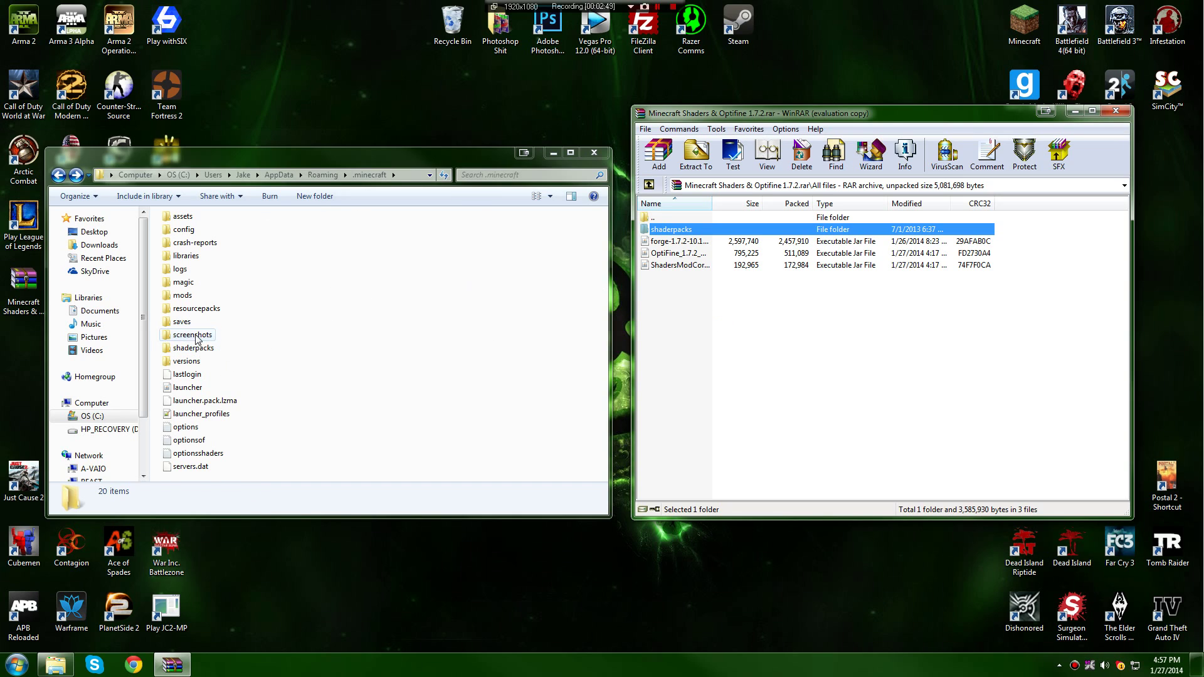
Close the .minecraft folder window
left_click(191, 335)
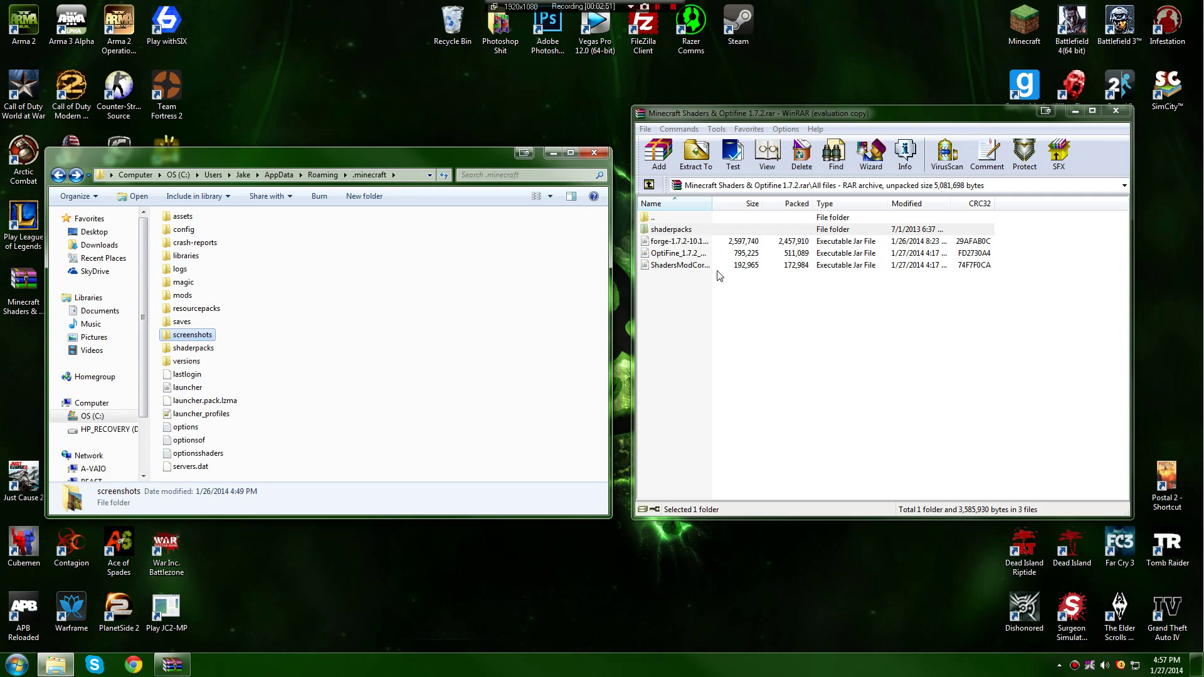
left_click(756, 295)
left_click_drag(689, 231, 765, 343)
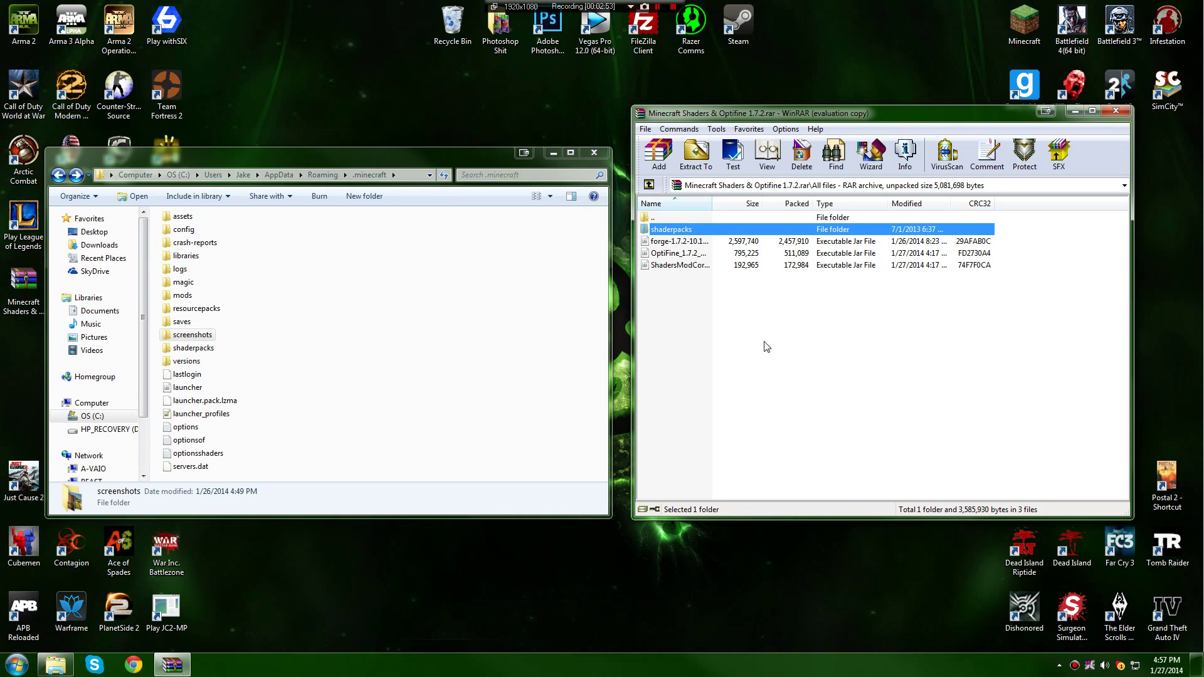
left_click(594, 154)
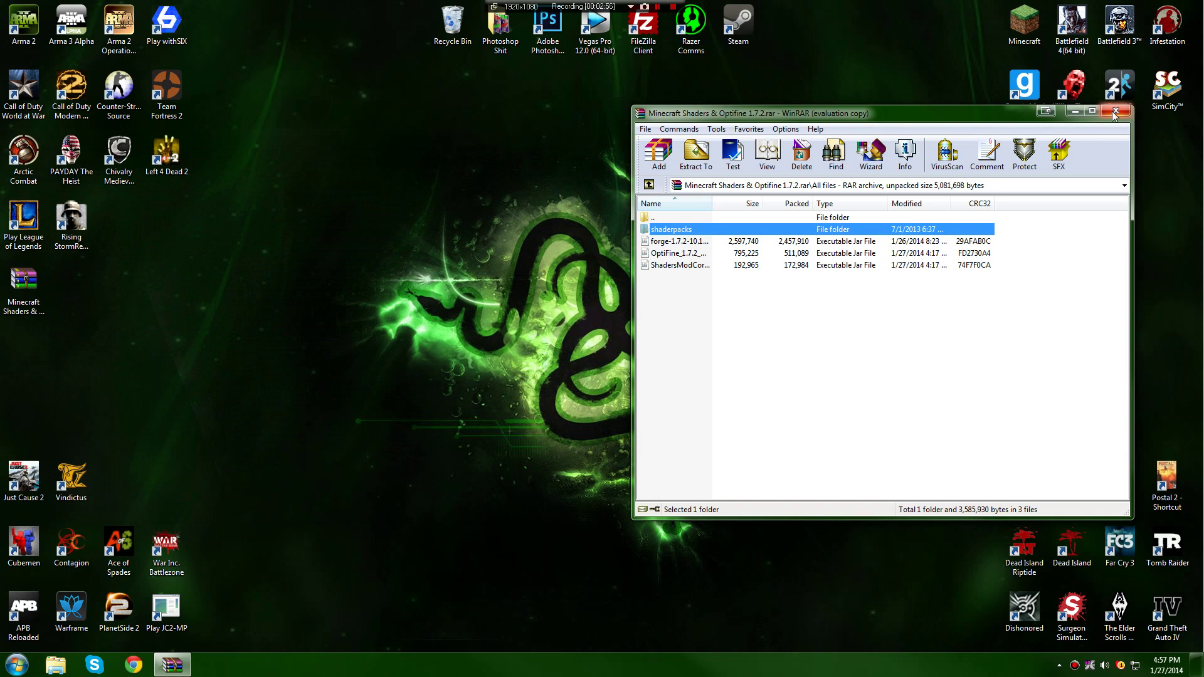
Close the archive, open the Minecraft launcher with the existing account and keep Forge as the profile
left_click(1116, 113)
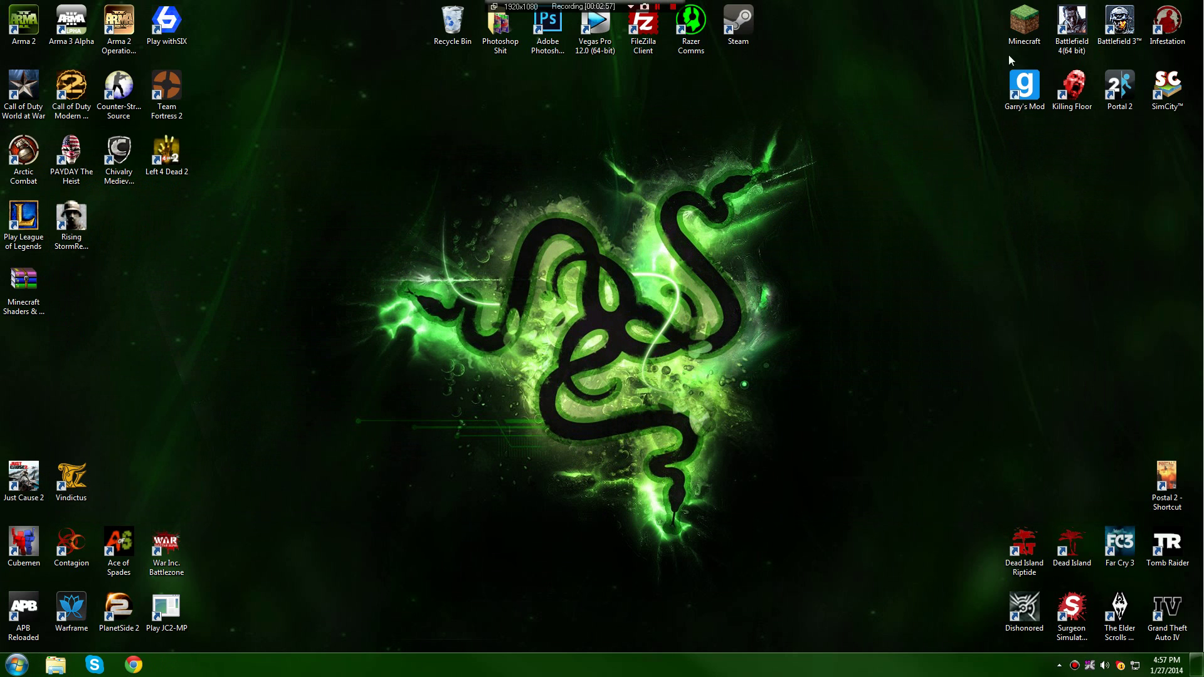
double_click(1025, 22)
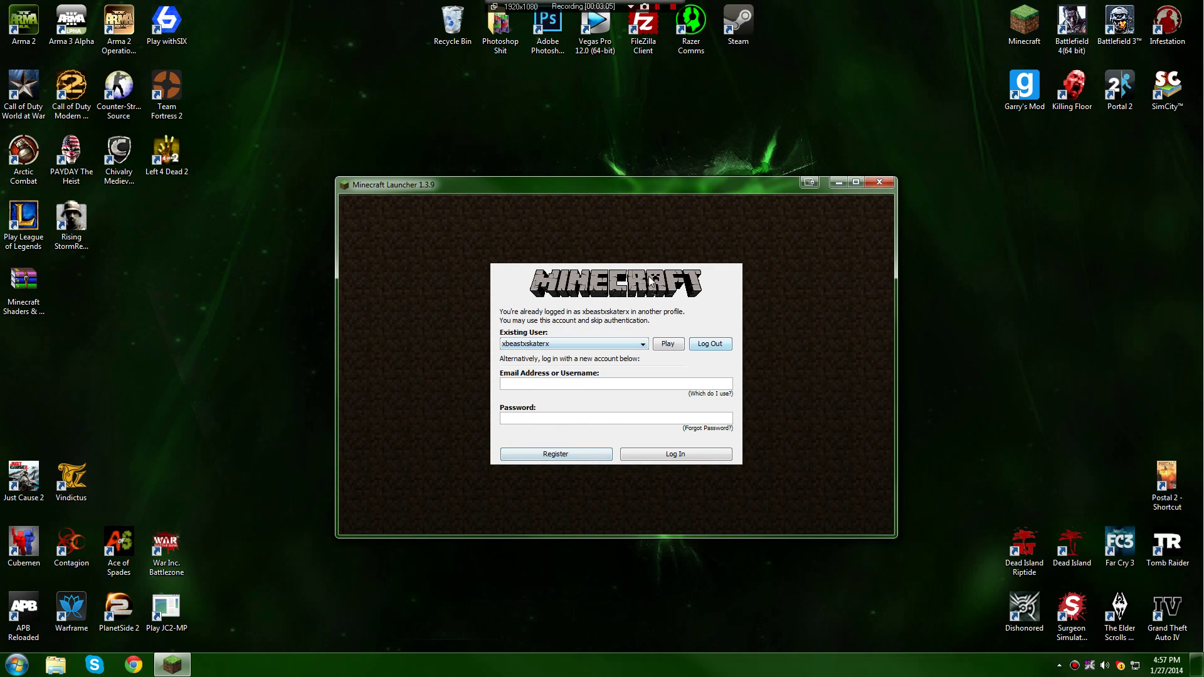
left_click(676, 344)
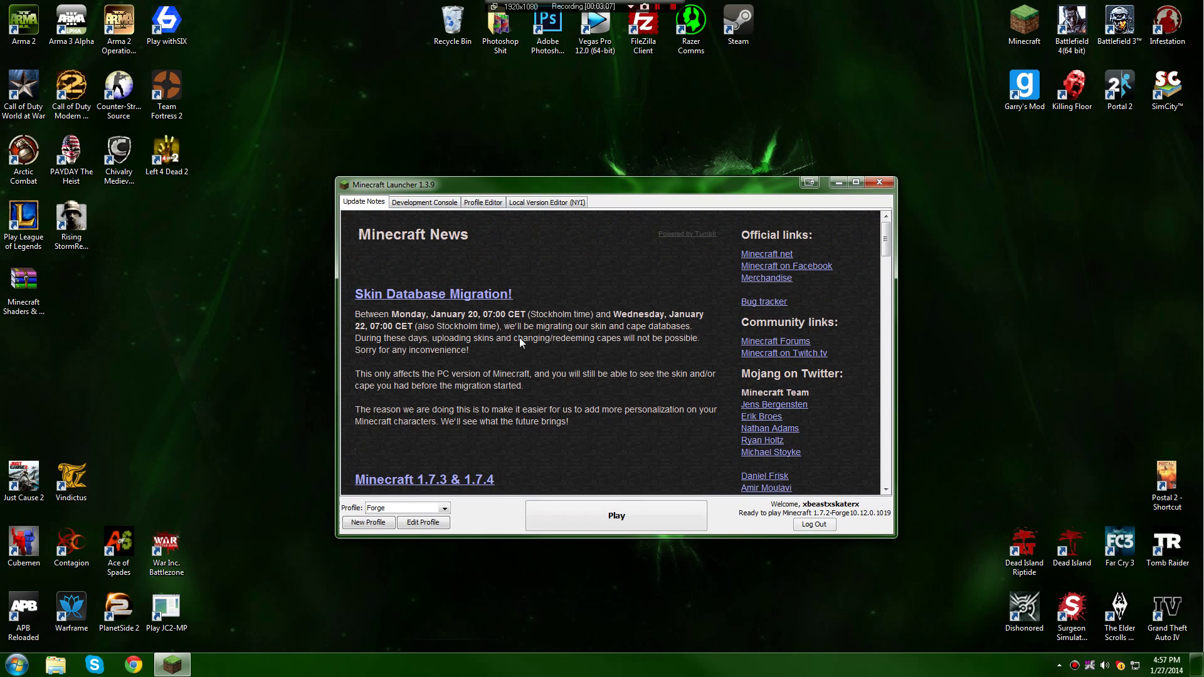
left_click(423, 513)
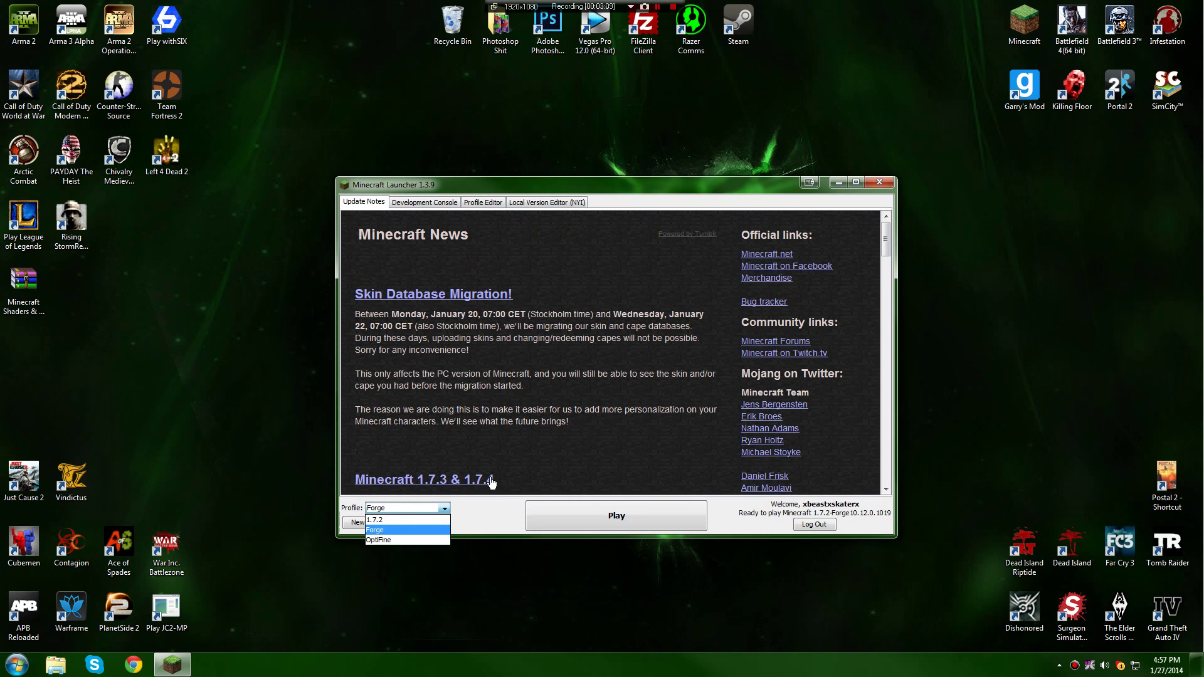
left_click(472, 518)
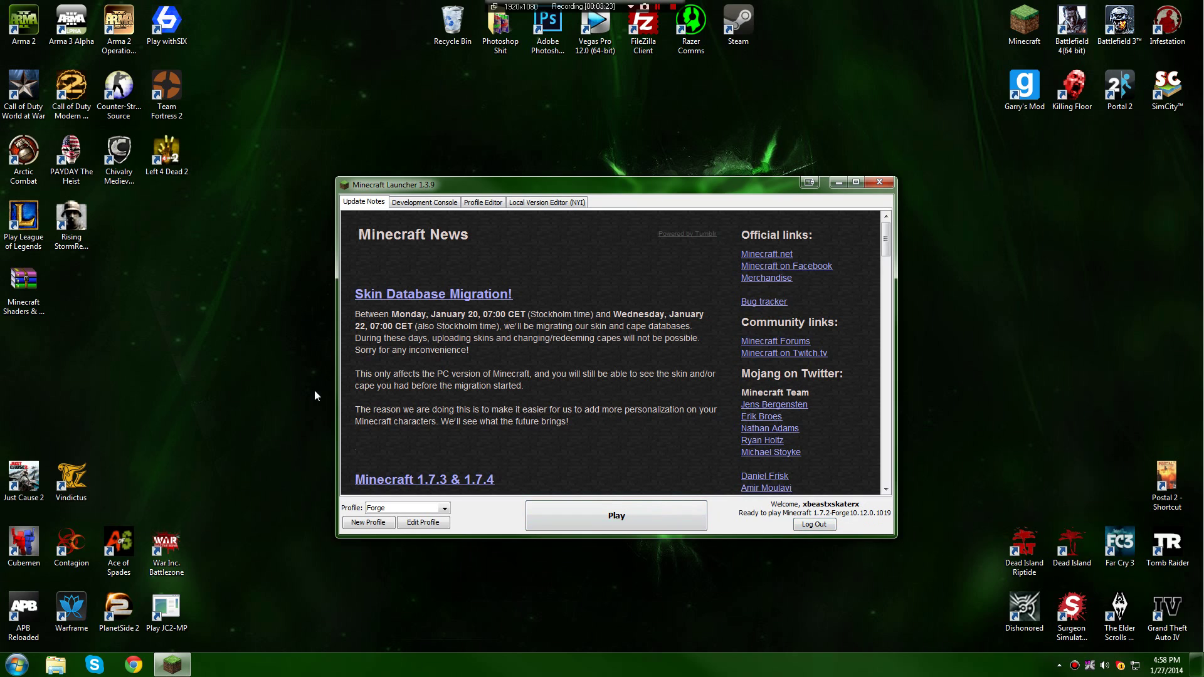
Reopen the Minecraft Shaders & Optifine 1.7.2 archive to check the OptiFine jar file, and close it again
double_click(24, 283)
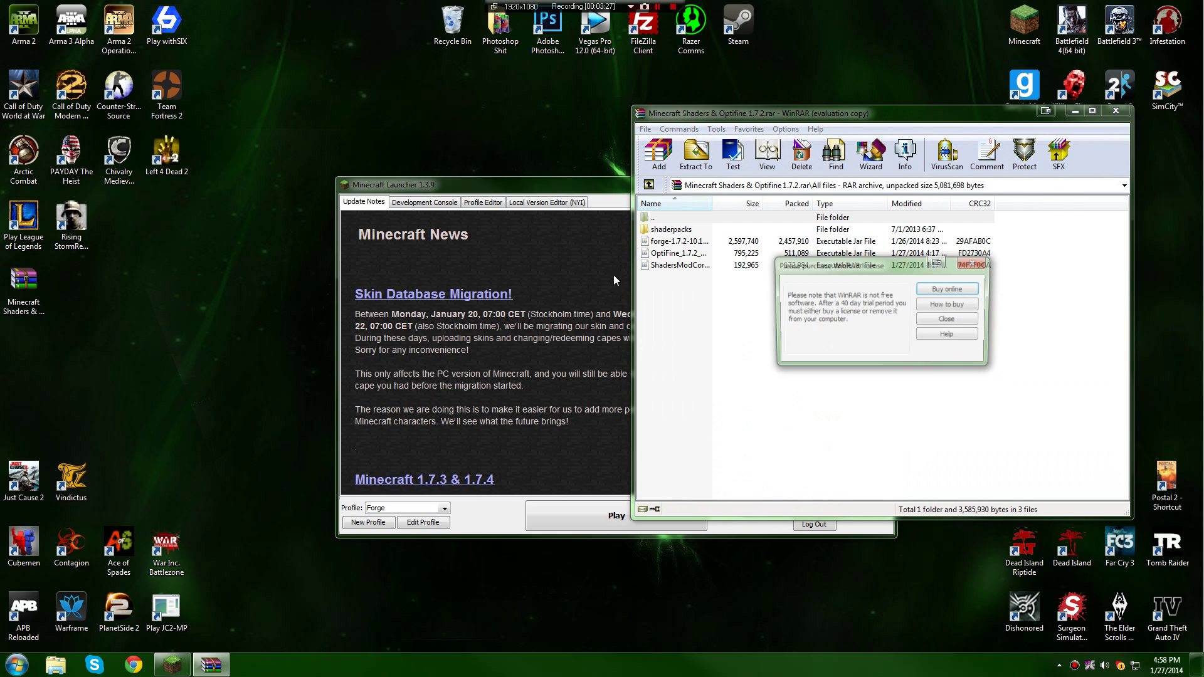
left_click(975, 263)
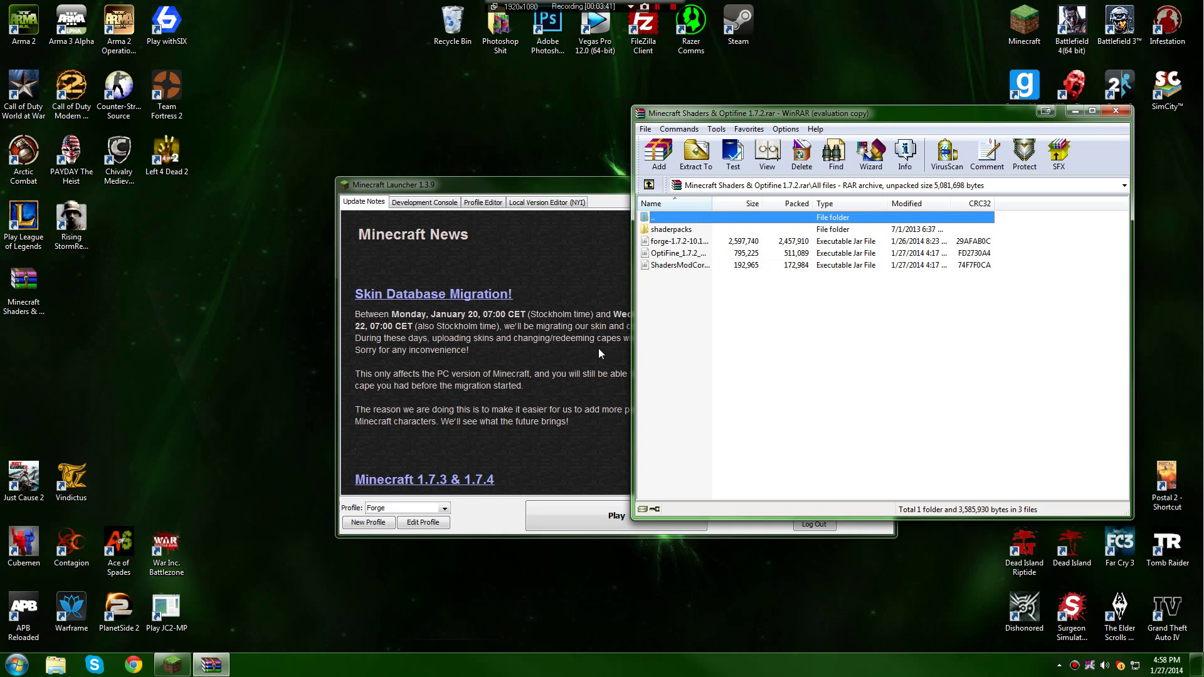
left_click(747, 254)
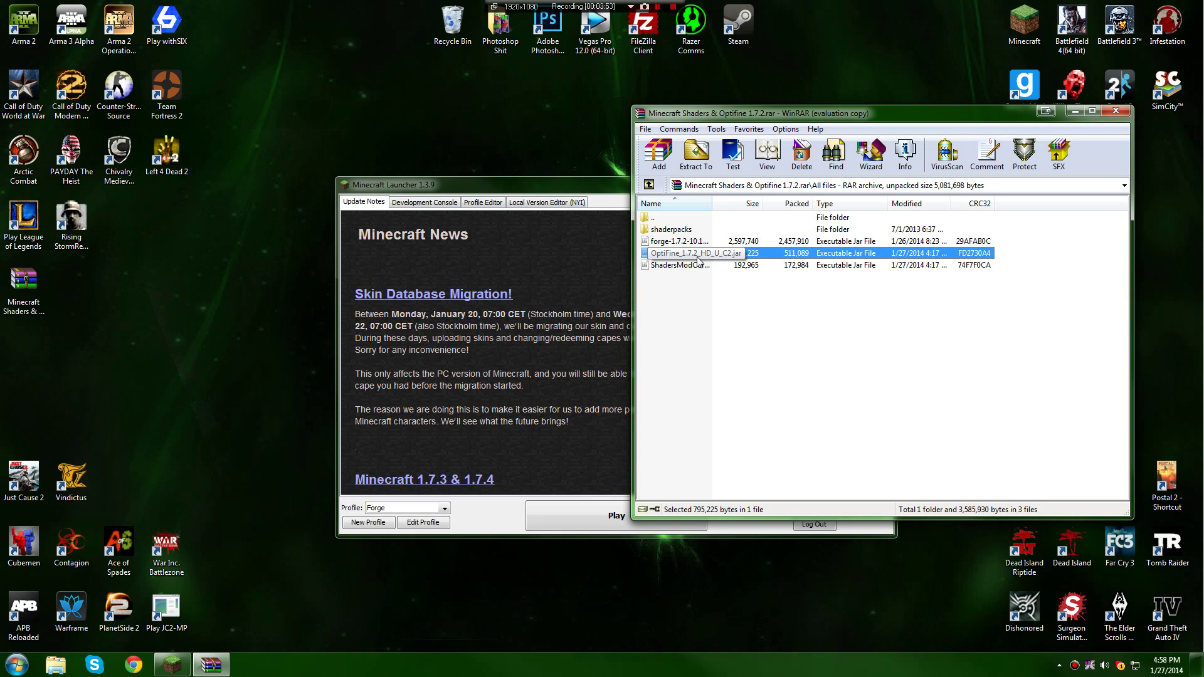
left_click(667, 338)
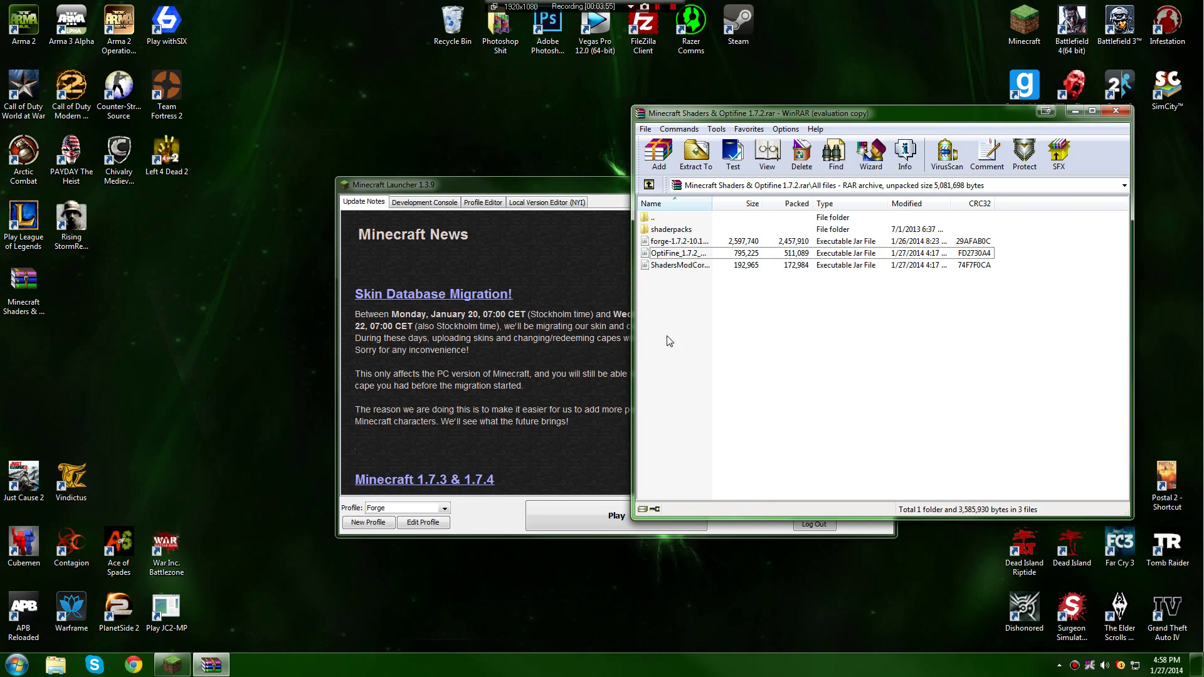
left_click(1117, 111)
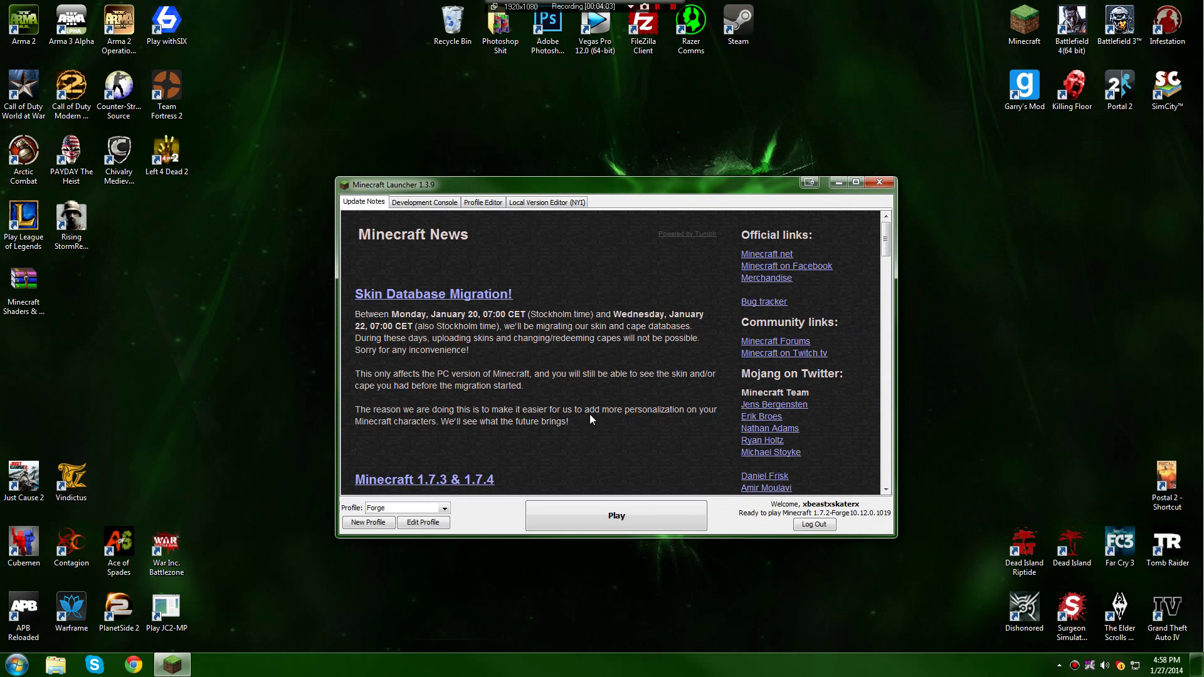
Launch the game with the Forge profile in a maximized window and join the multiplayer server My Server
left_click_drag(647, 188, 608, 148)
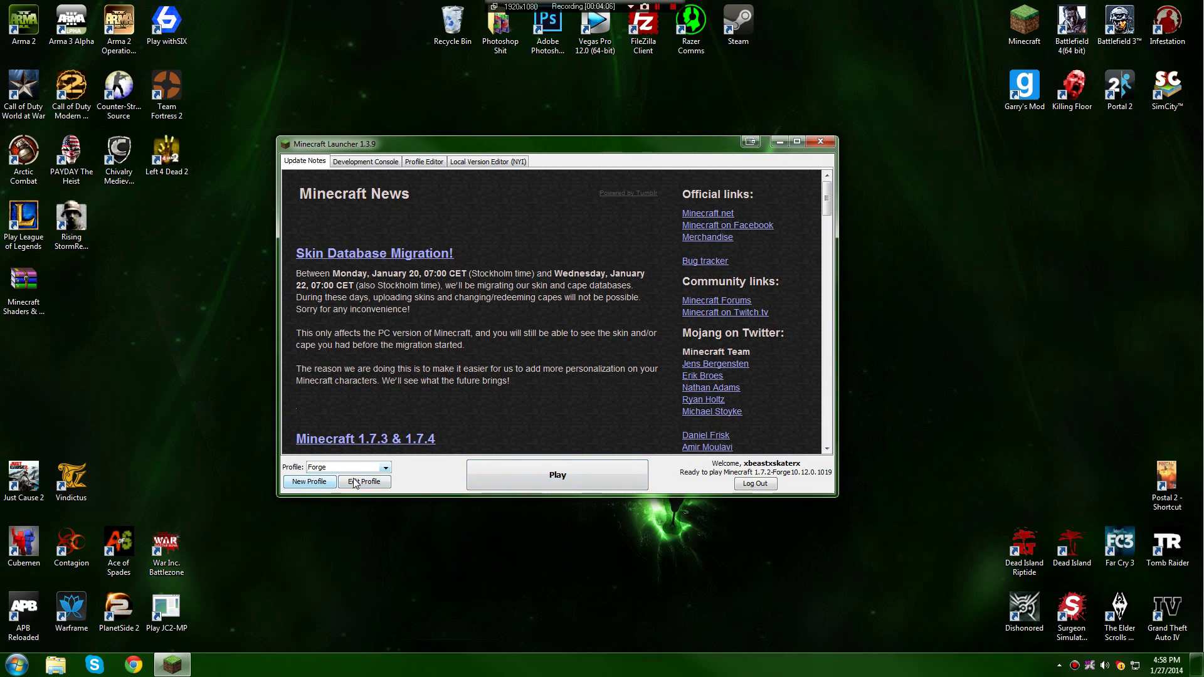
left_click(584, 473)
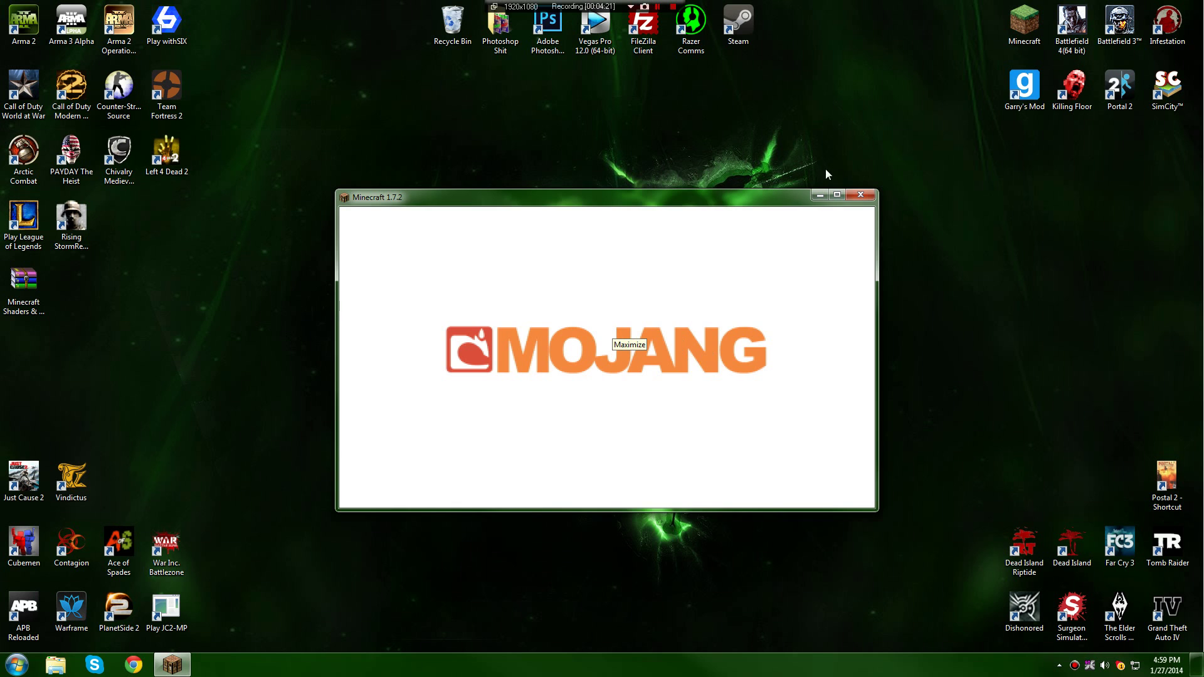
left_click(836, 195)
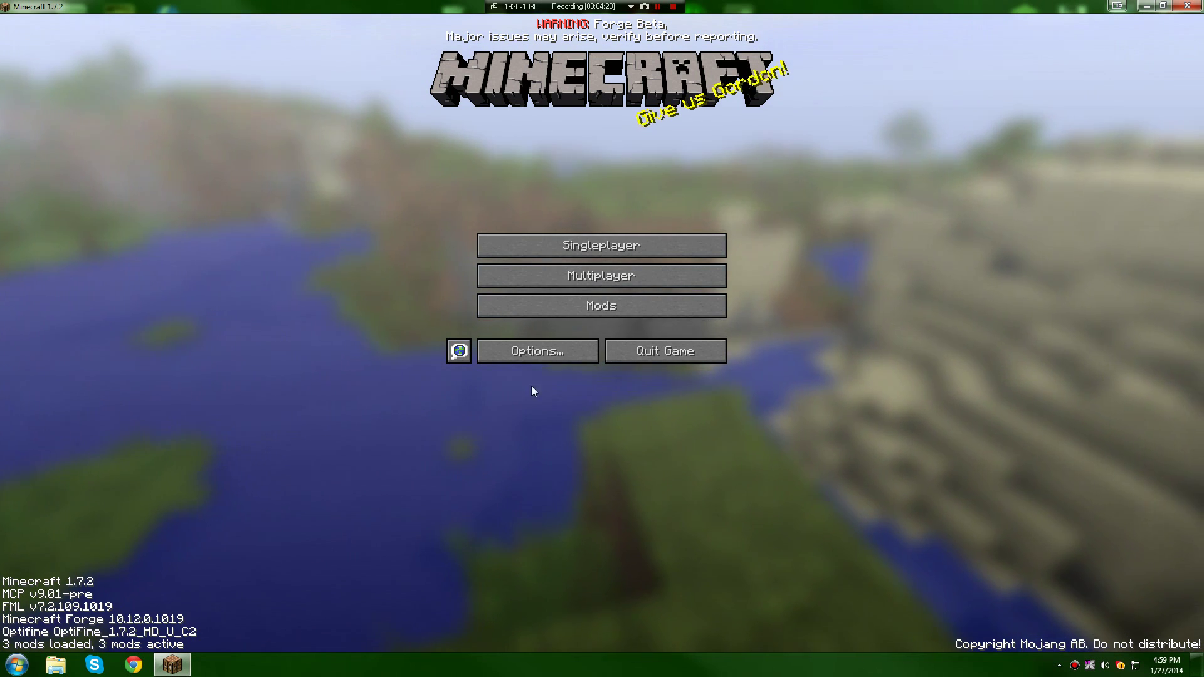
left_click(514, 276)
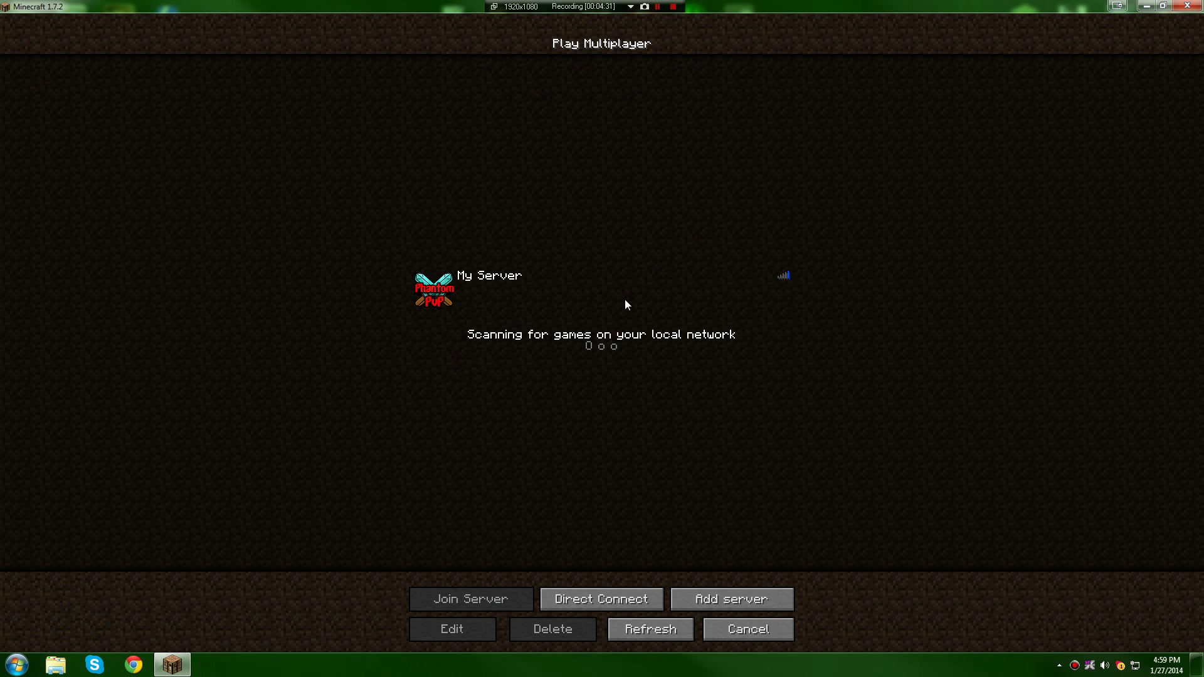
left_click(563, 289)
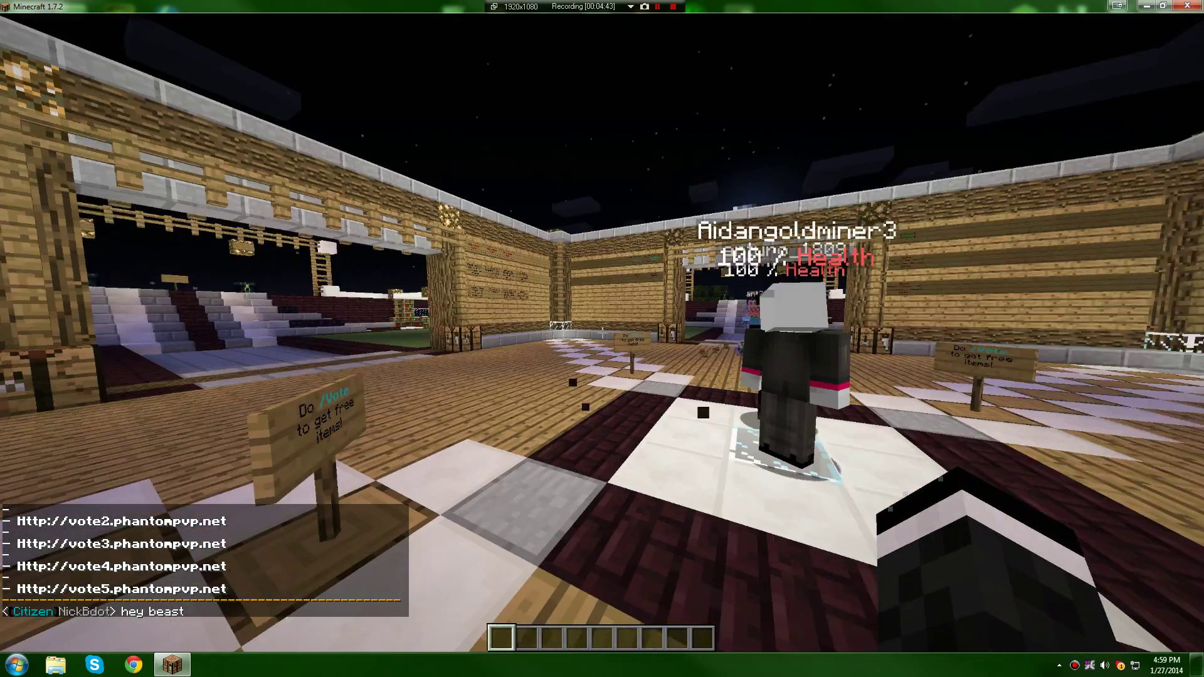
Choose the Chocapic13 wip-10 godrays.zip shaderpack in the game's shader options
key("Escape")
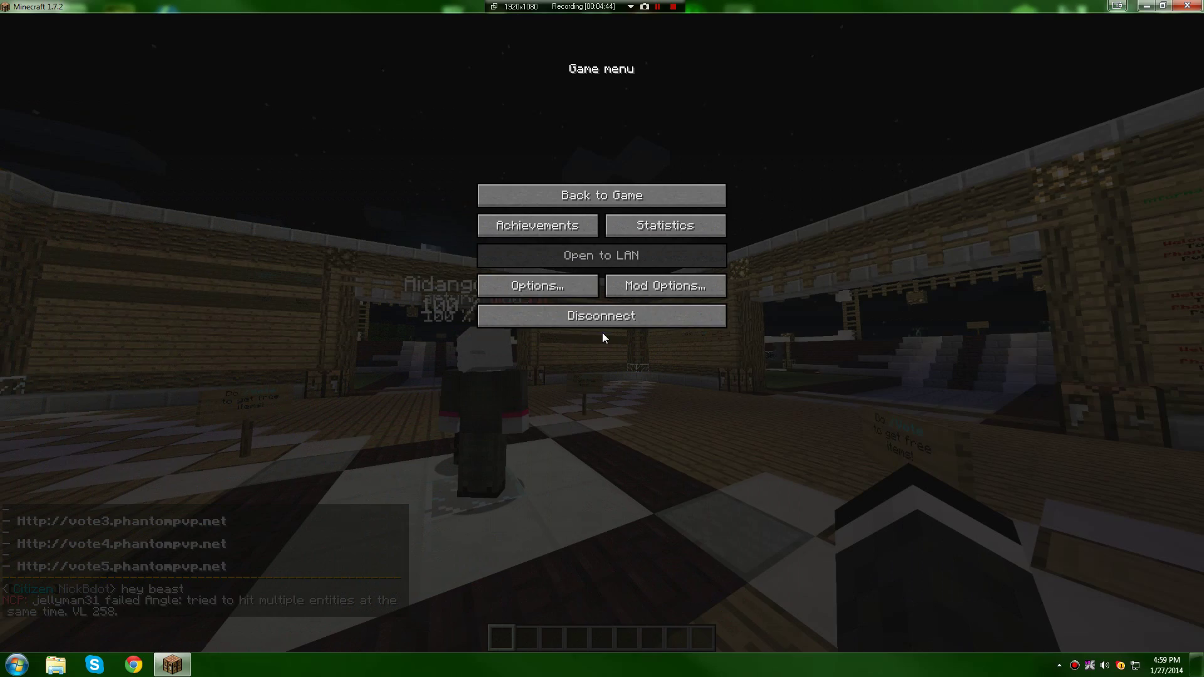
left_click(566, 288)
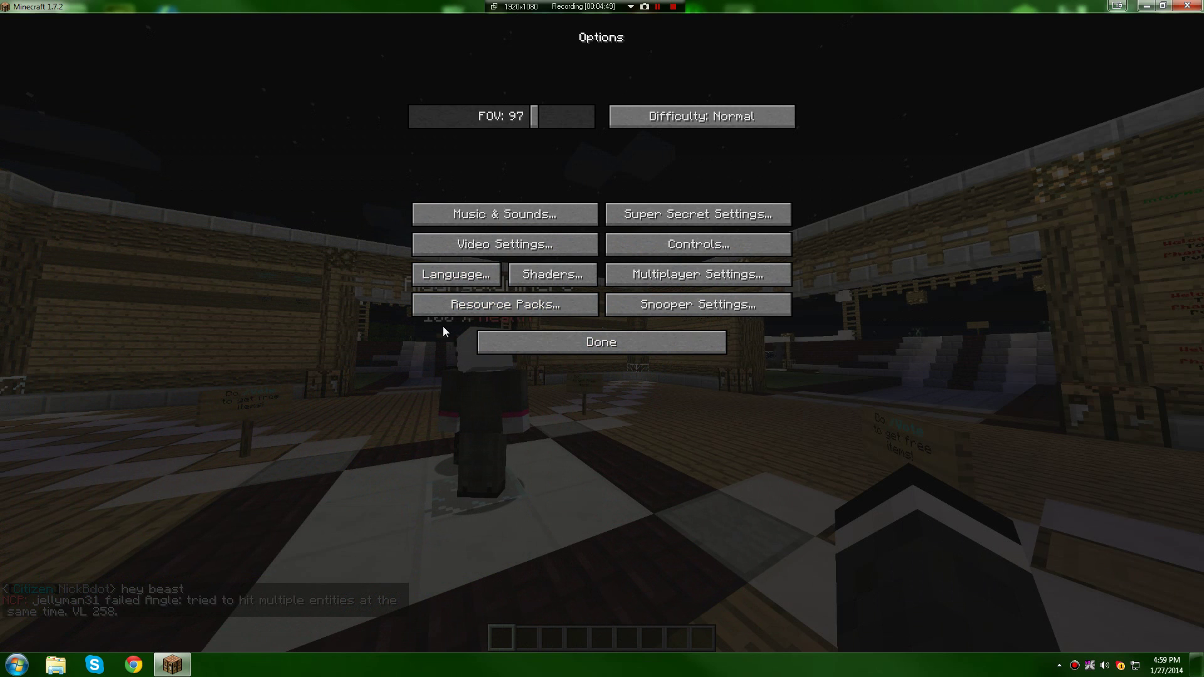
left_click(547, 274)
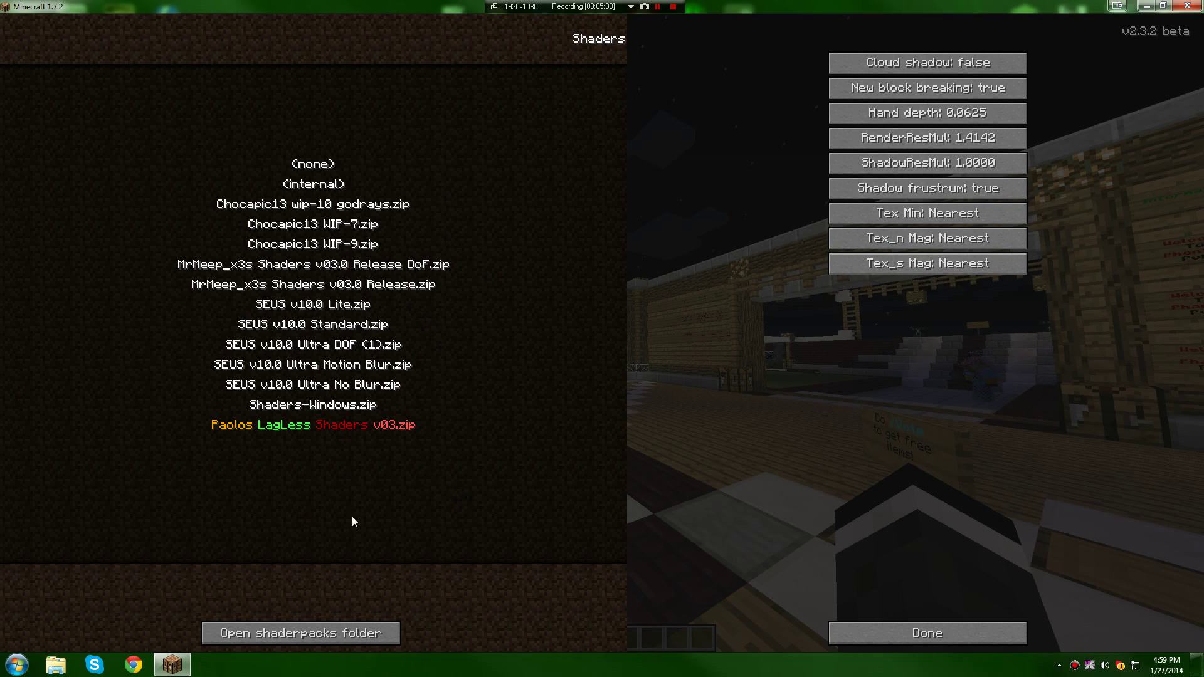
left_click(331, 206)
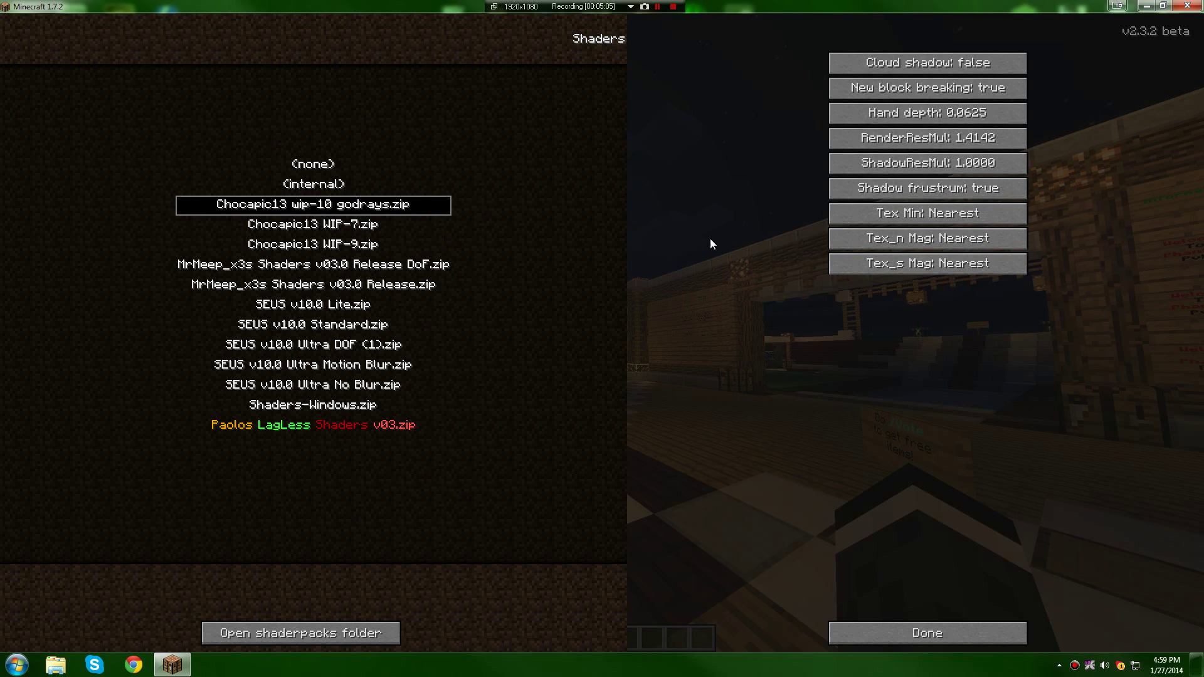
left_click(926, 633)
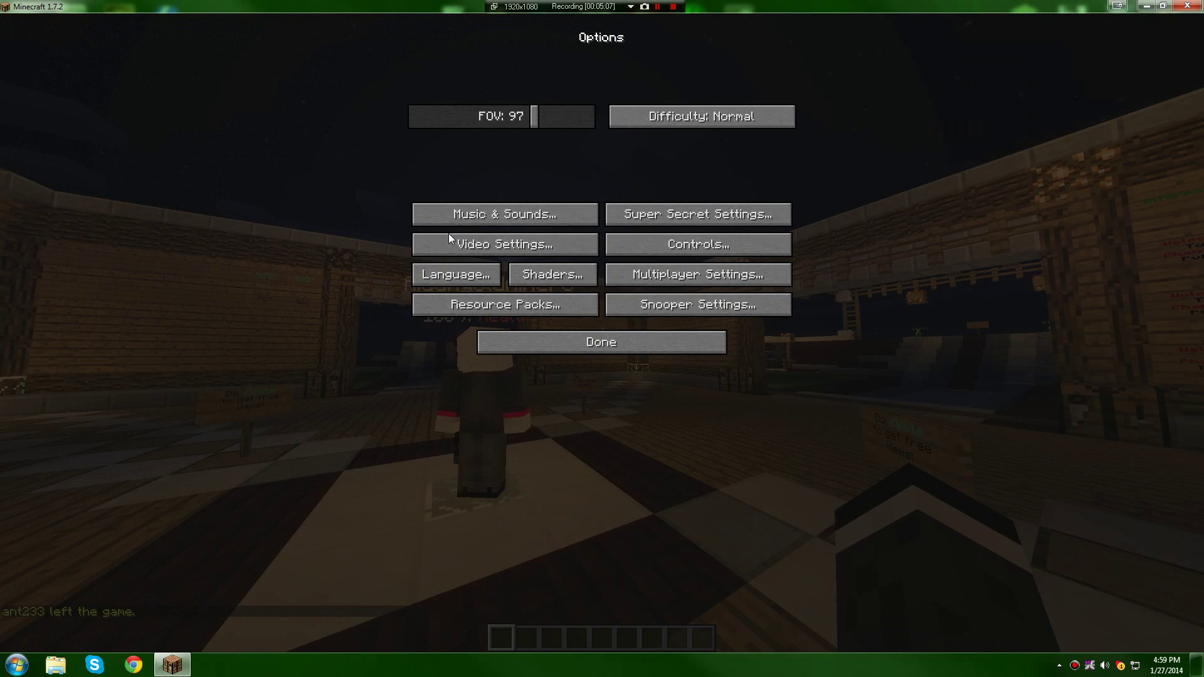
Check the render distance in the game's video settings and return to the options
left_click(497, 242)
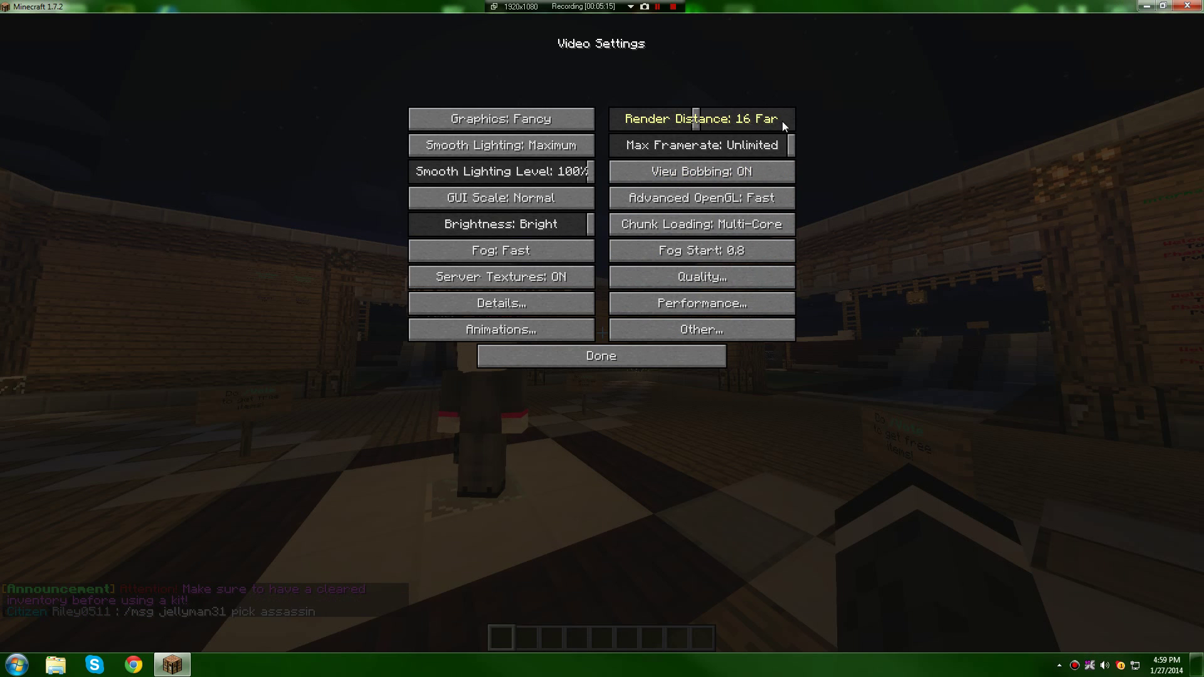
left_click_drag(781, 122, 783, 118)
left_click_drag(706, 122, 697, 123)
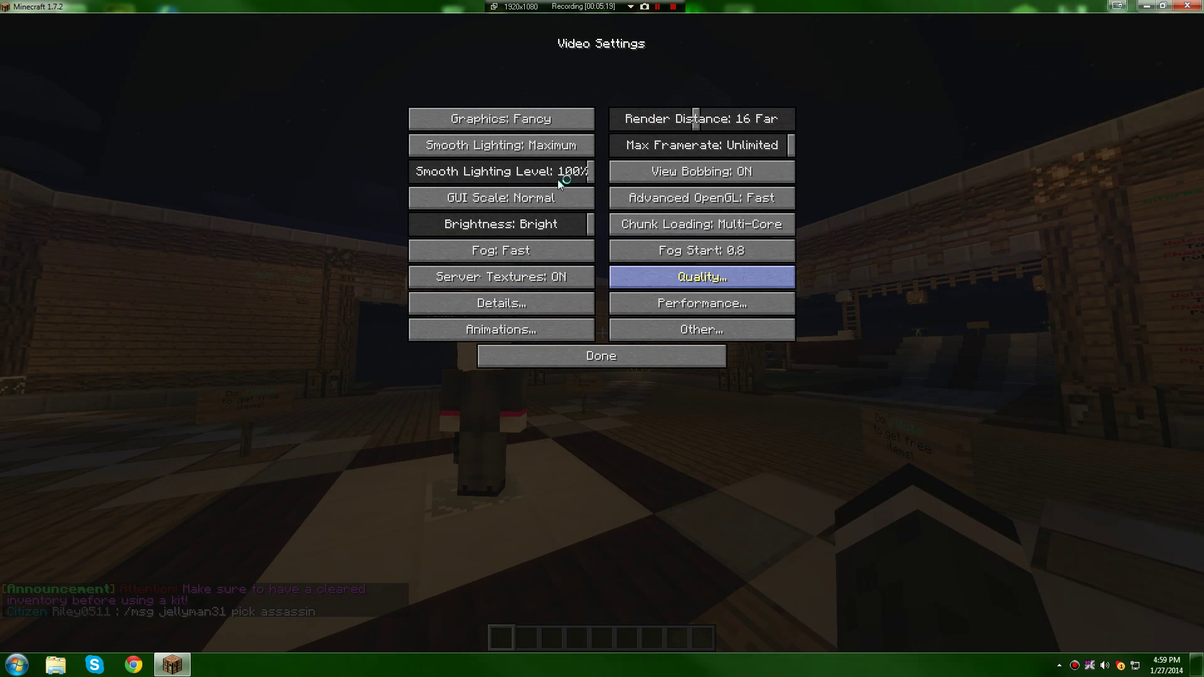
left_click(617, 356)
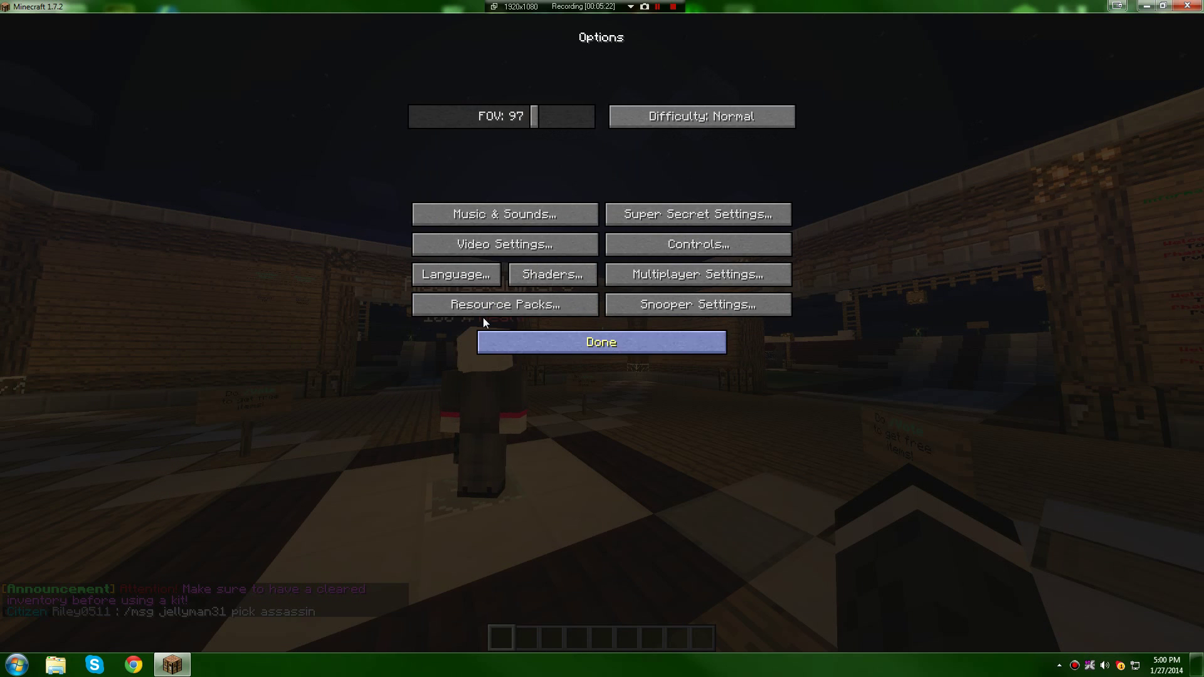
Switch the shaderpack to Chocapic13 WIP-9.zip and return to the game to view it
left_click(557, 277)
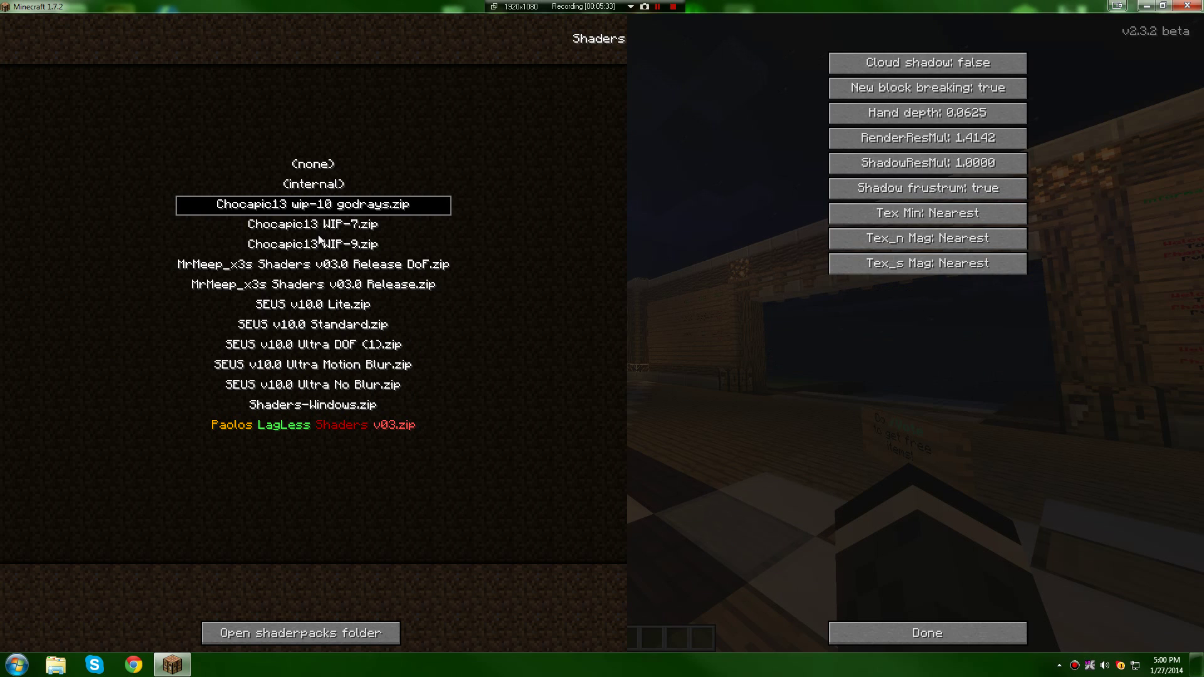
left_click(355, 224)
left_click(370, 249)
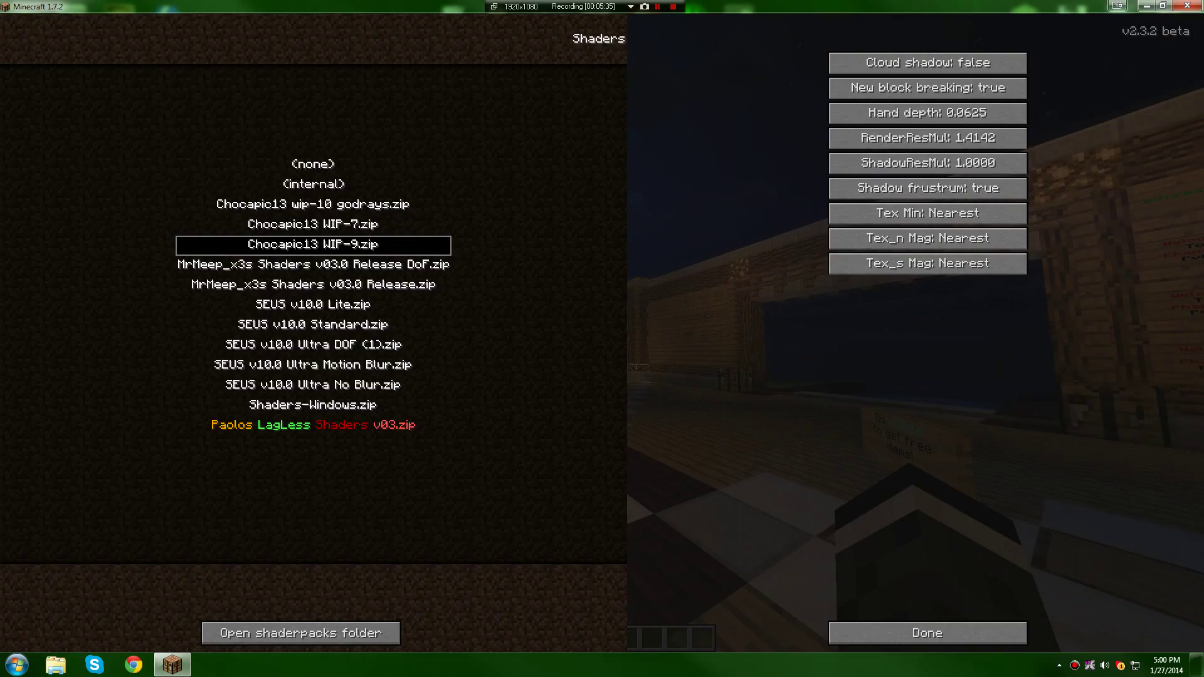
key("Escape")
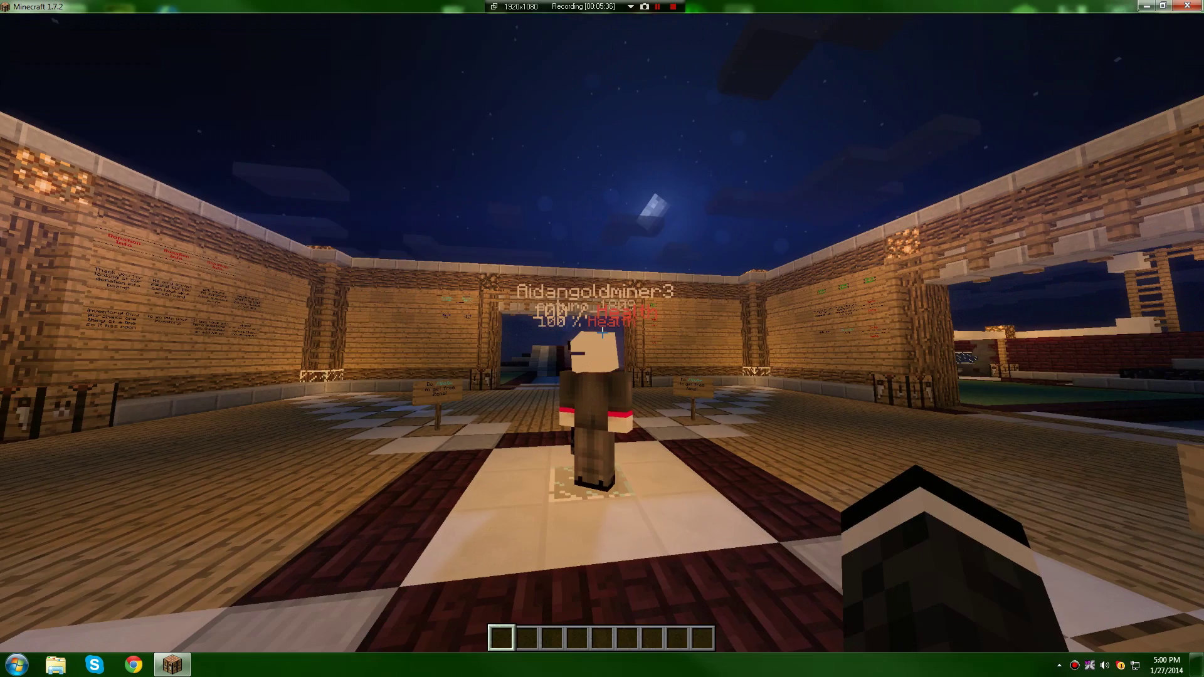
Reopen the shader options and try the MrMeep_x3s v03.0 Release, SEUS v10.0 and Shaders-Windows shaderpacks in turn
key("Escape")
left_click(561, 289)
left_click(561, 281)
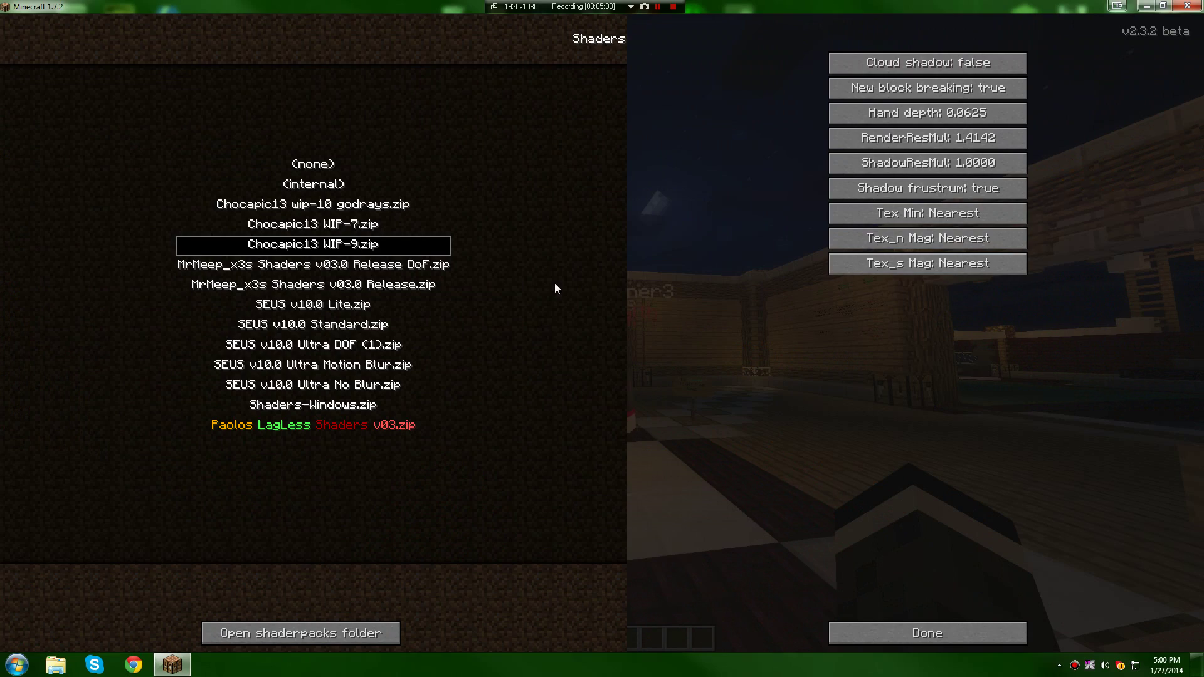
left_click(241, 286)
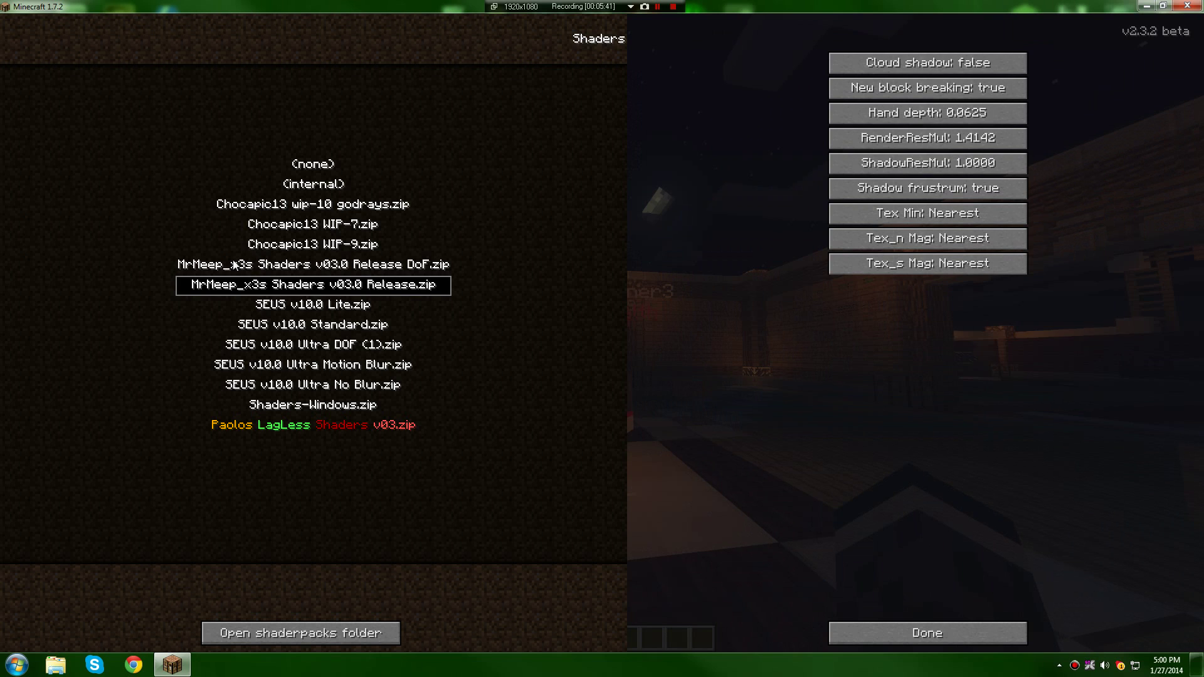
left_click(271, 308)
left_click(296, 328)
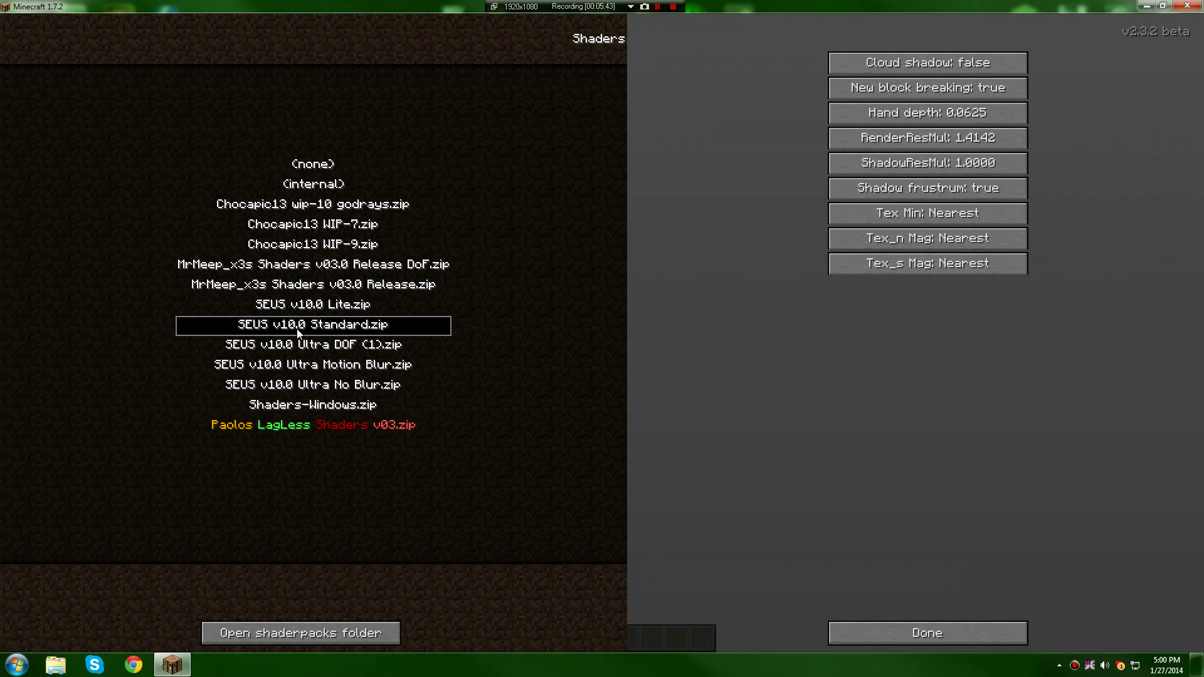
left_click(303, 355)
left_click(299, 368)
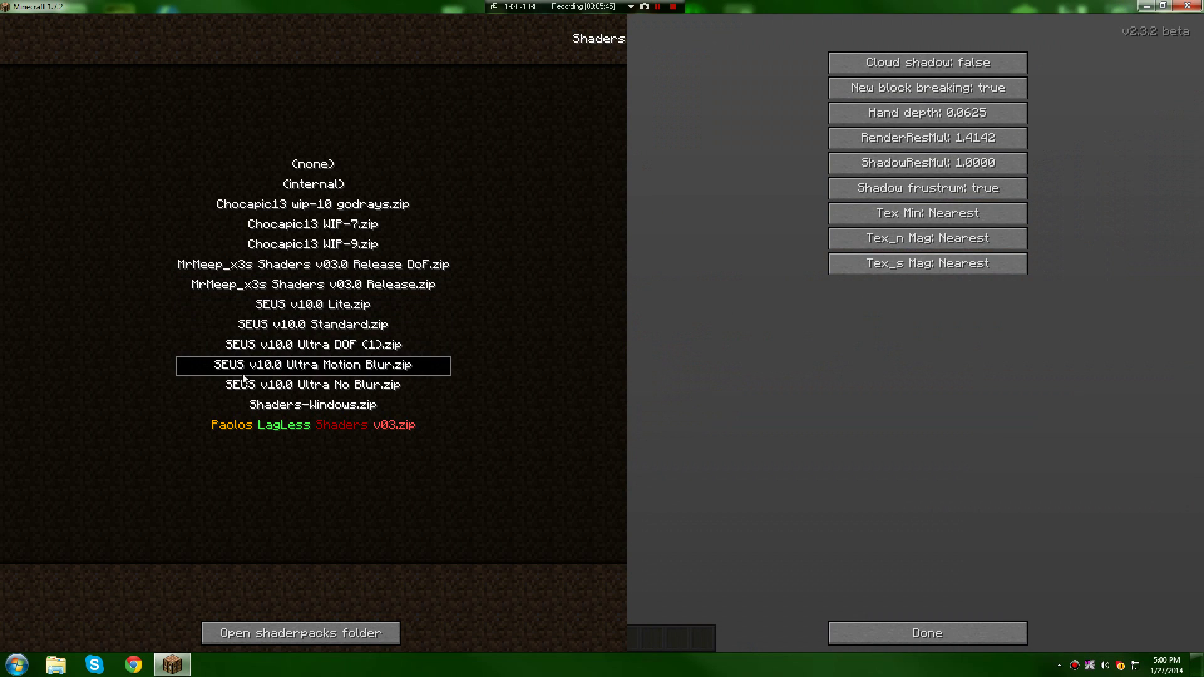
left_click(317, 410)
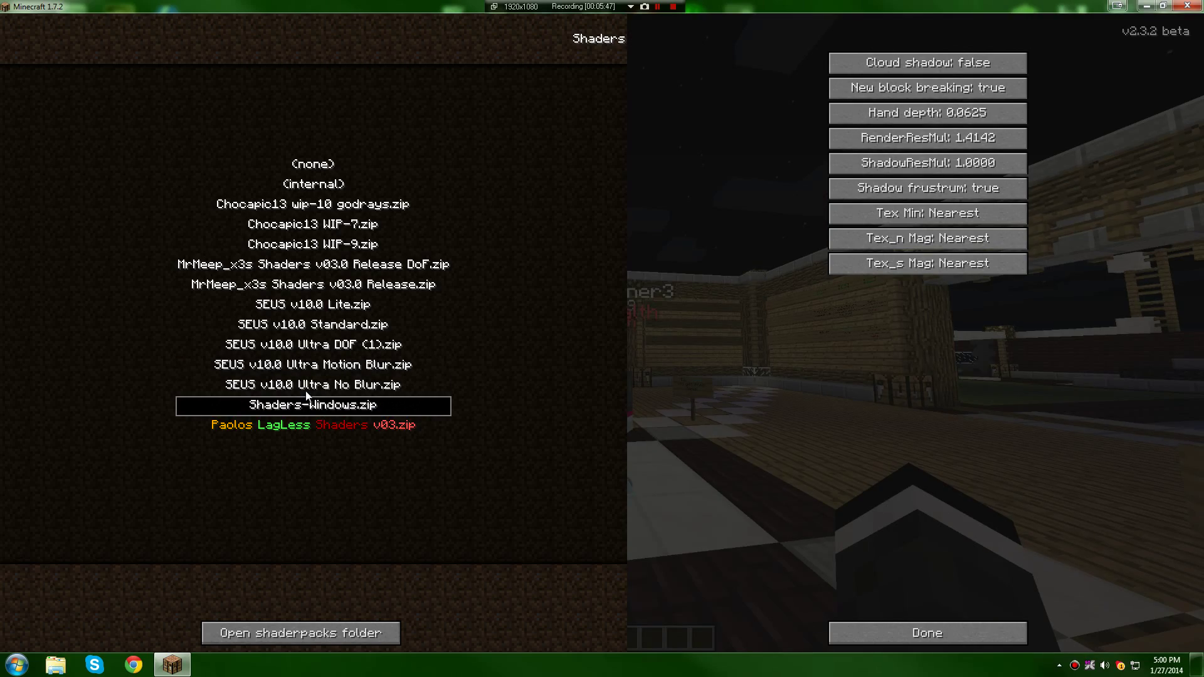
left_click(309, 391)
Apply the Paolos LagLess Shaders v03.zip shaderpack and walk out of the spawn area to view it in the game
left_click(310, 427)
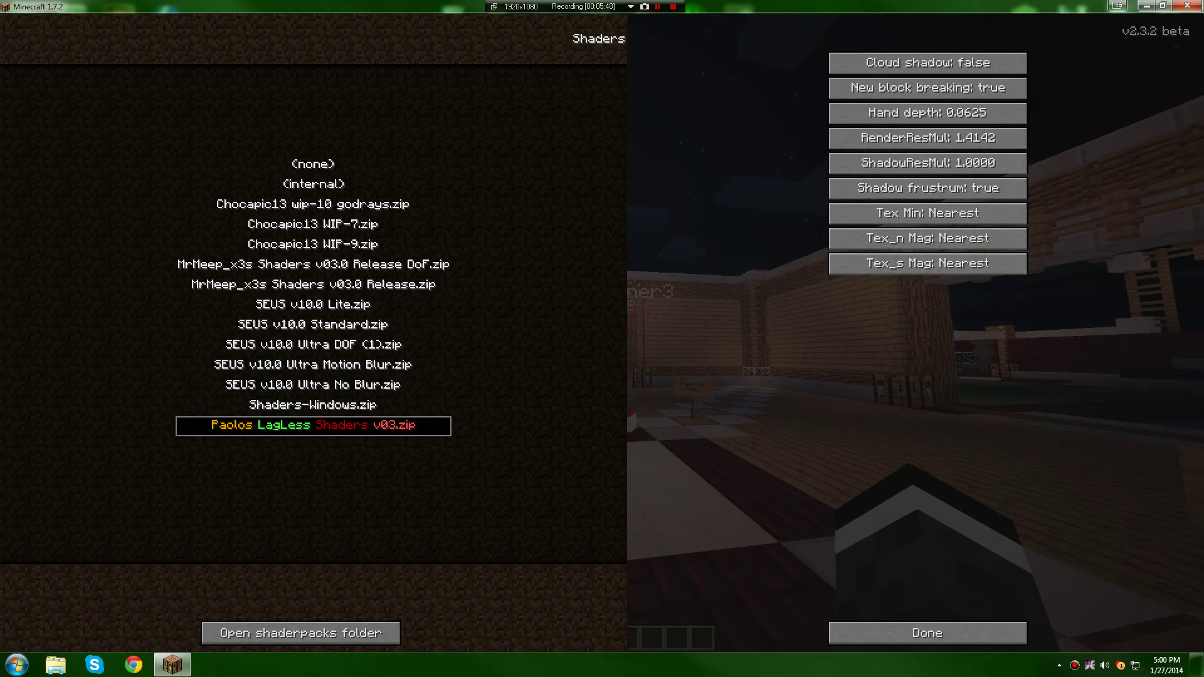
key("Escape")
key("w")
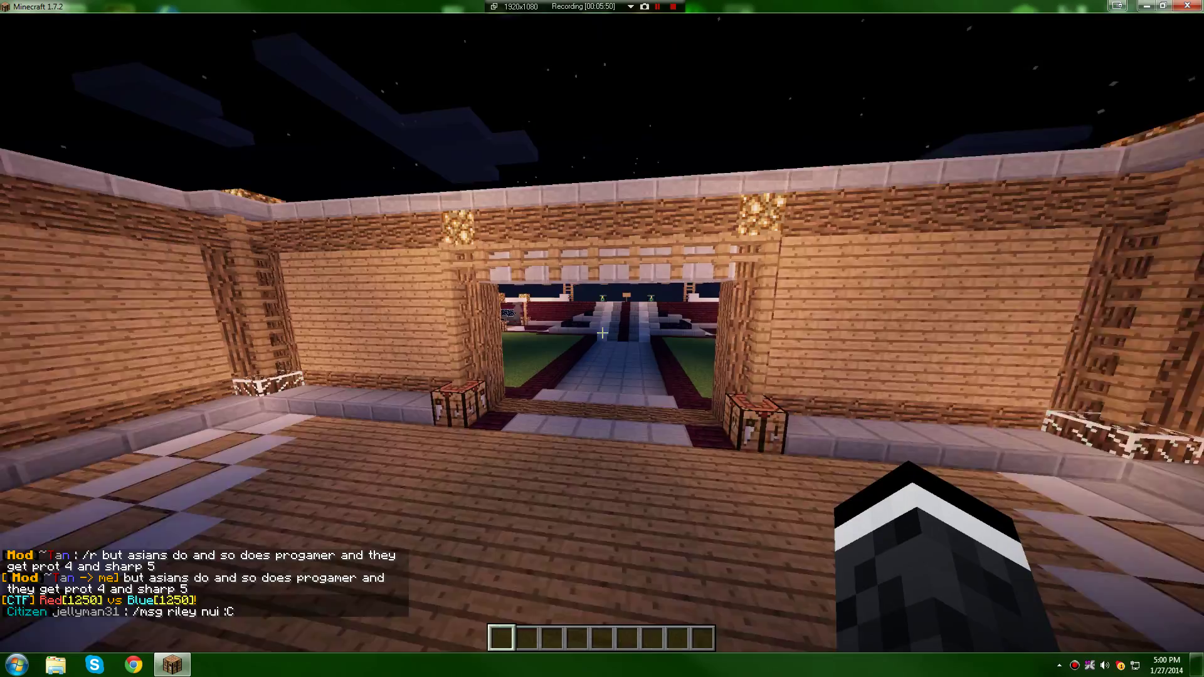
key("w")
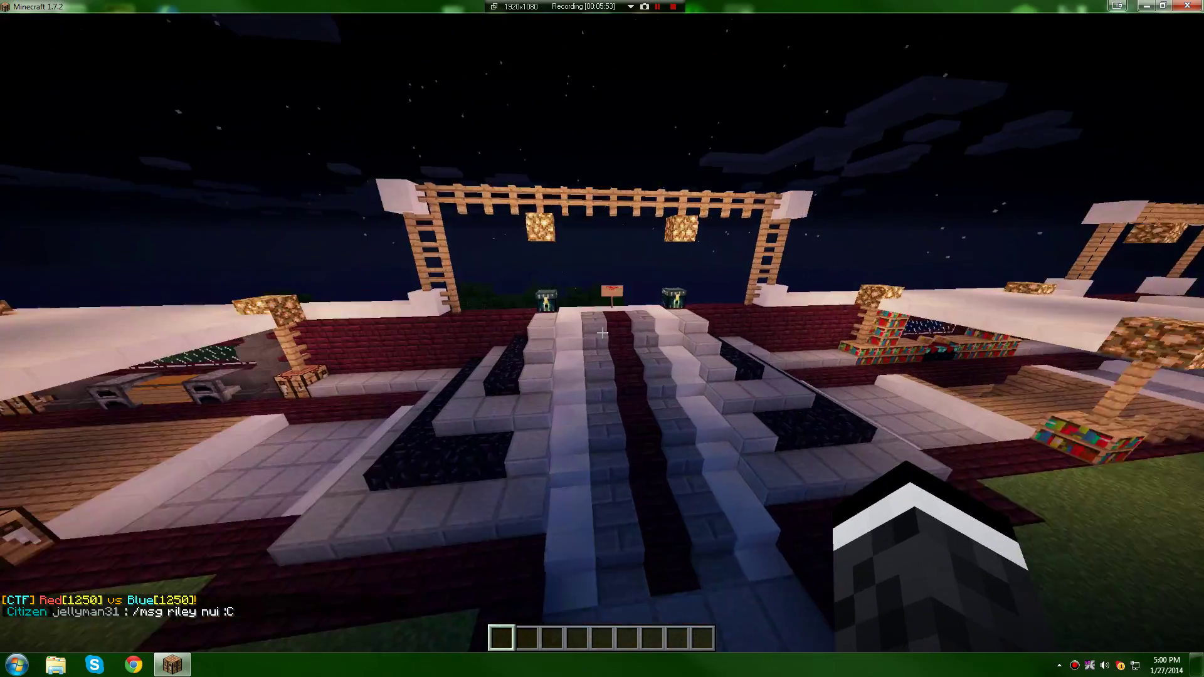
key("w")
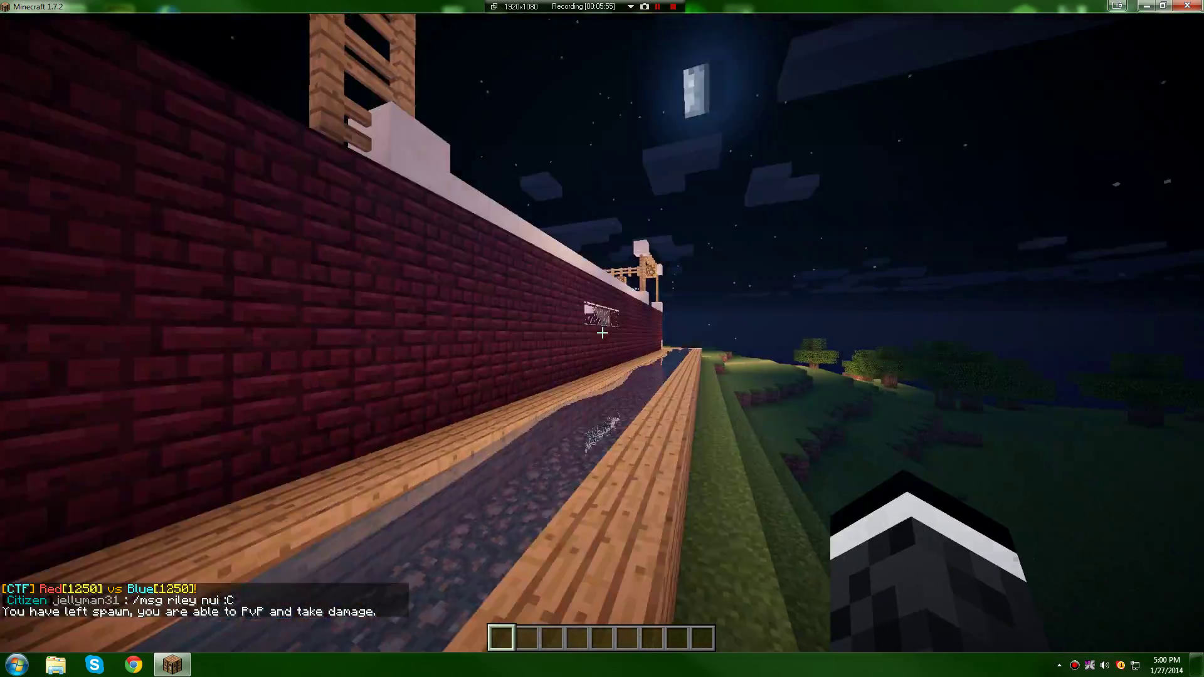
Move past the water channel beside the brick wall and out over the landscape, and set the world time to day with /day
key("w")
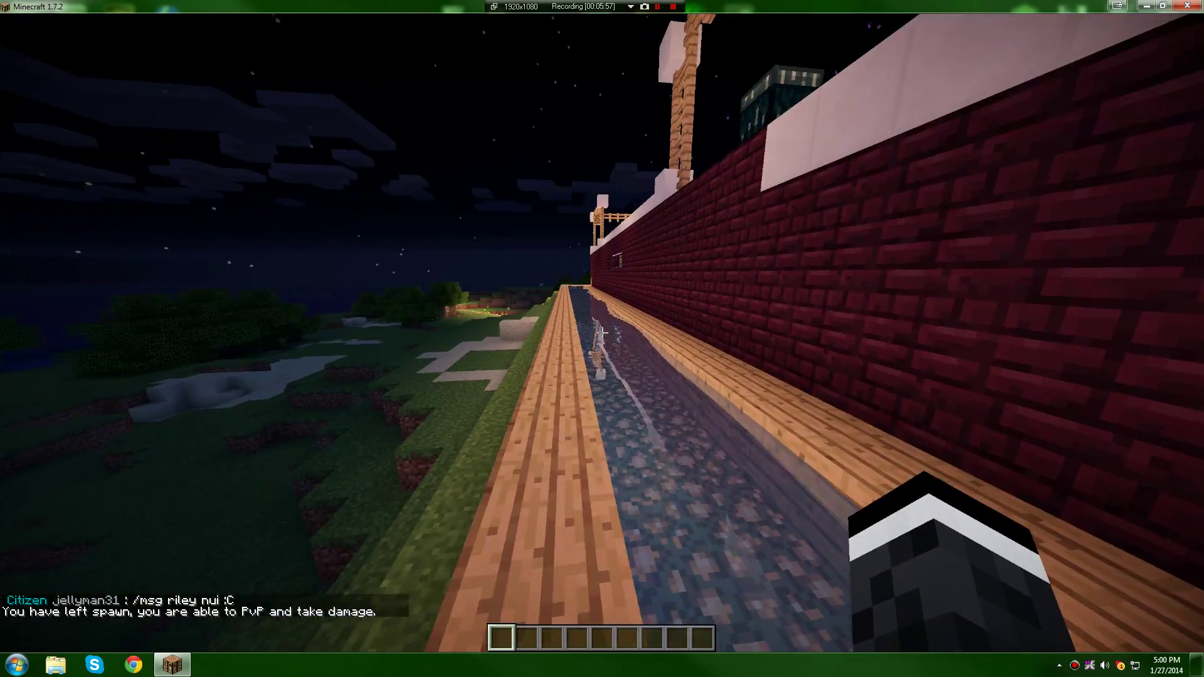
key("w")
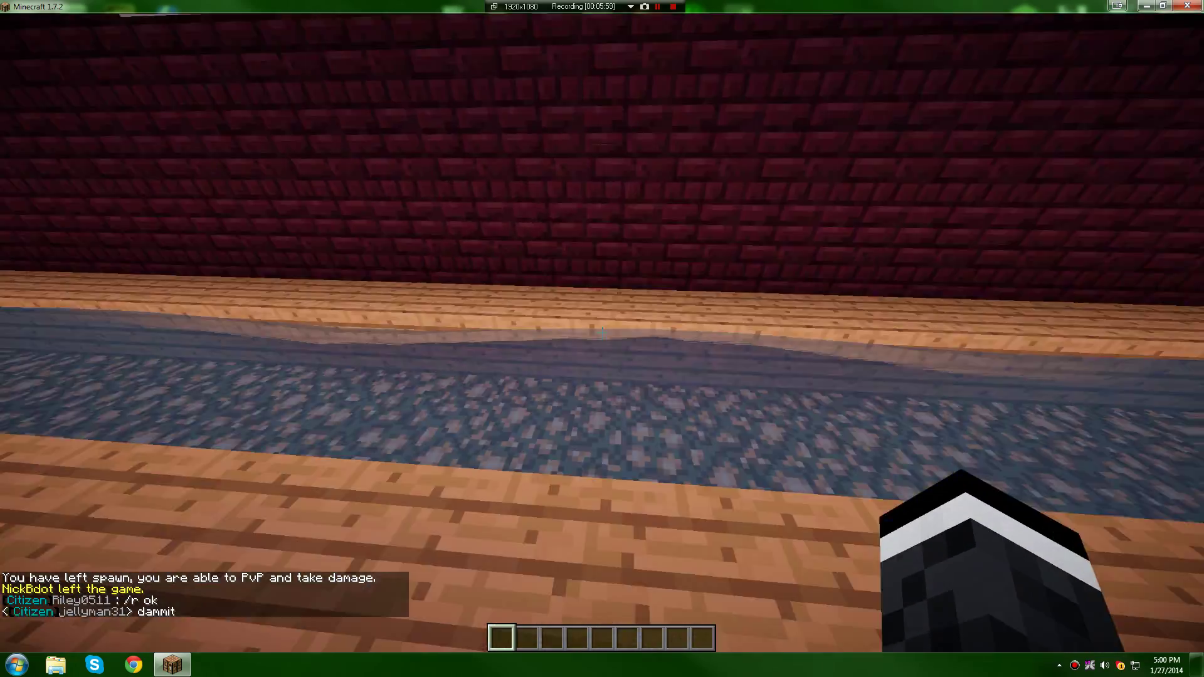
key("w")
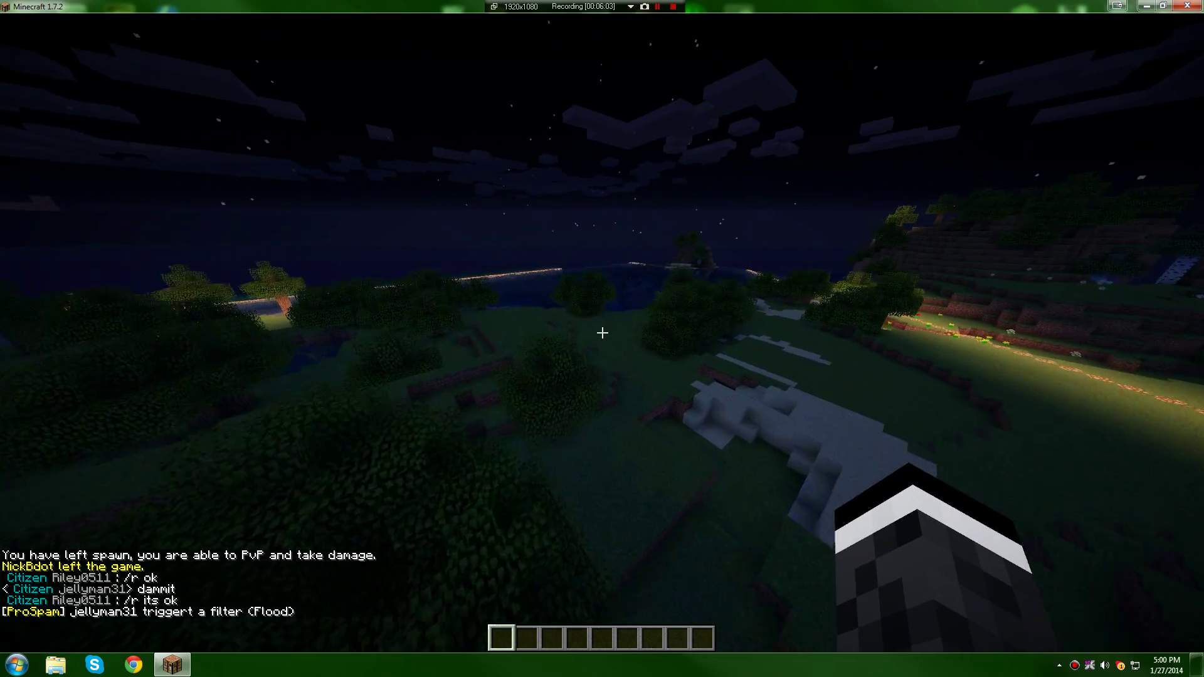
type("t/day")
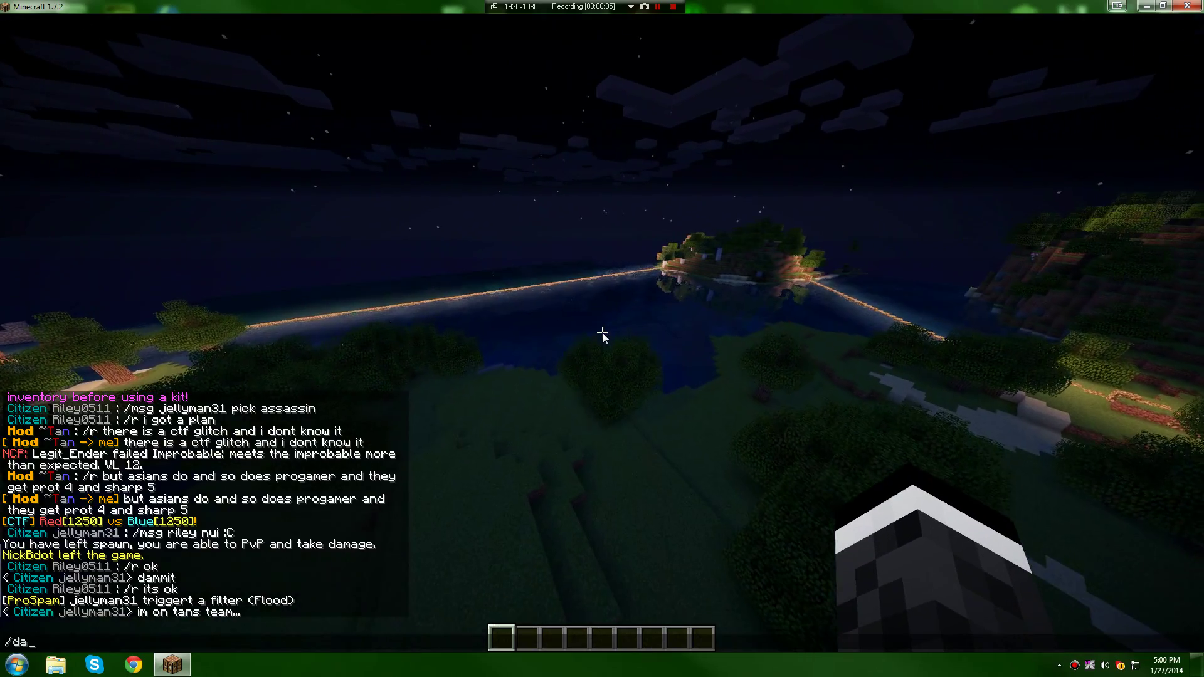
key("Return")
Fly across the lake and along the glowing barrier to examine the shaderpack's water, reflections and sunlight in daylight
key("w")
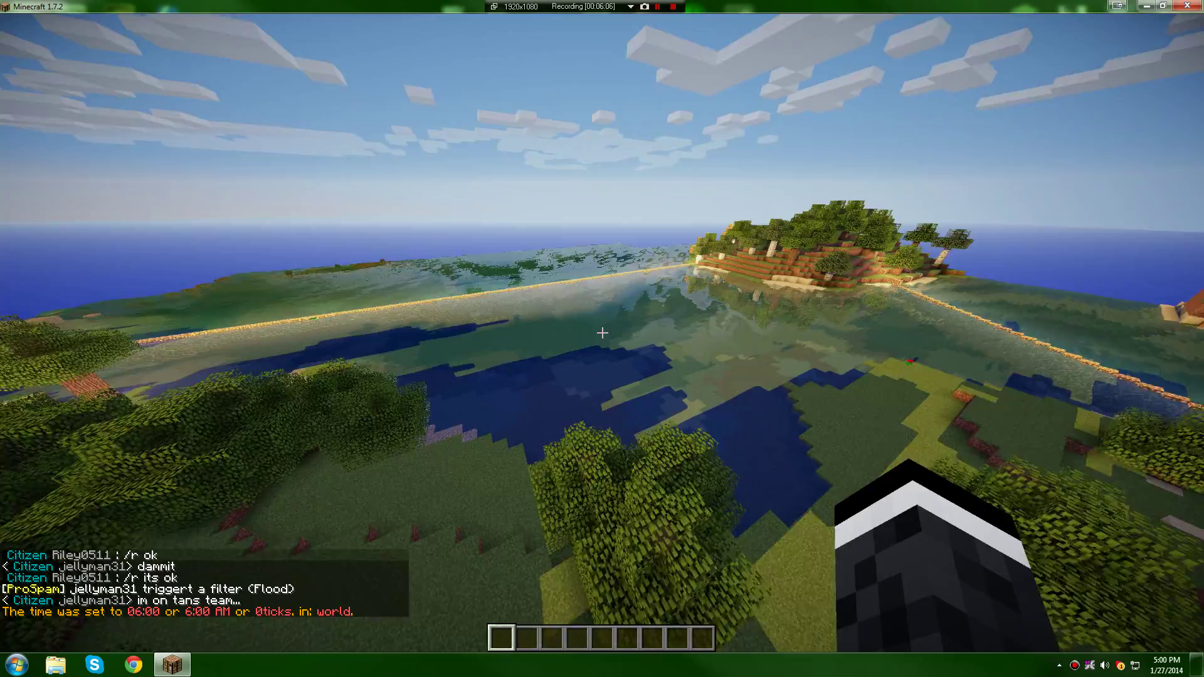
key("w")
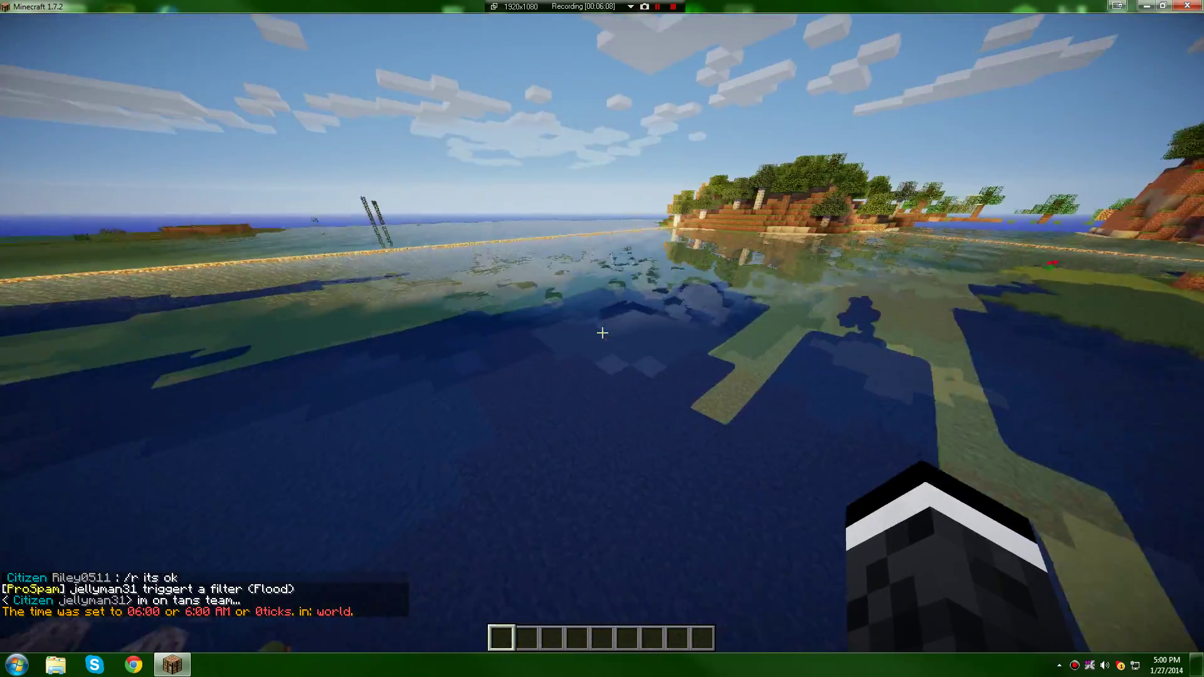
key("w")
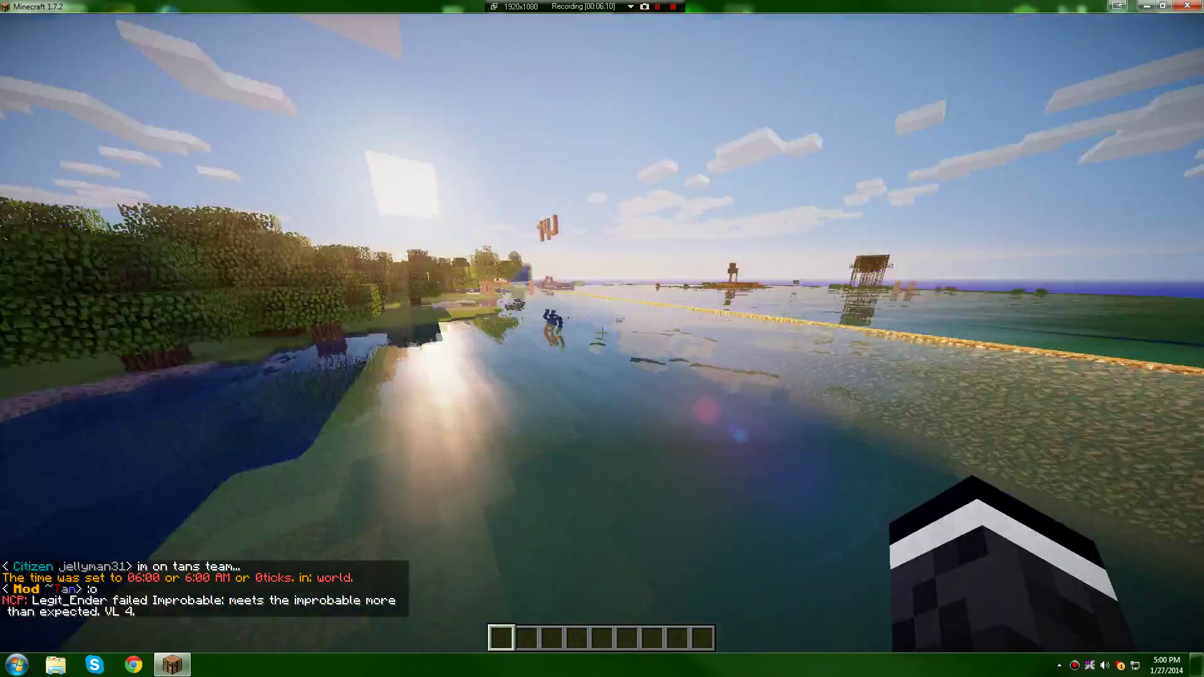
key("w")
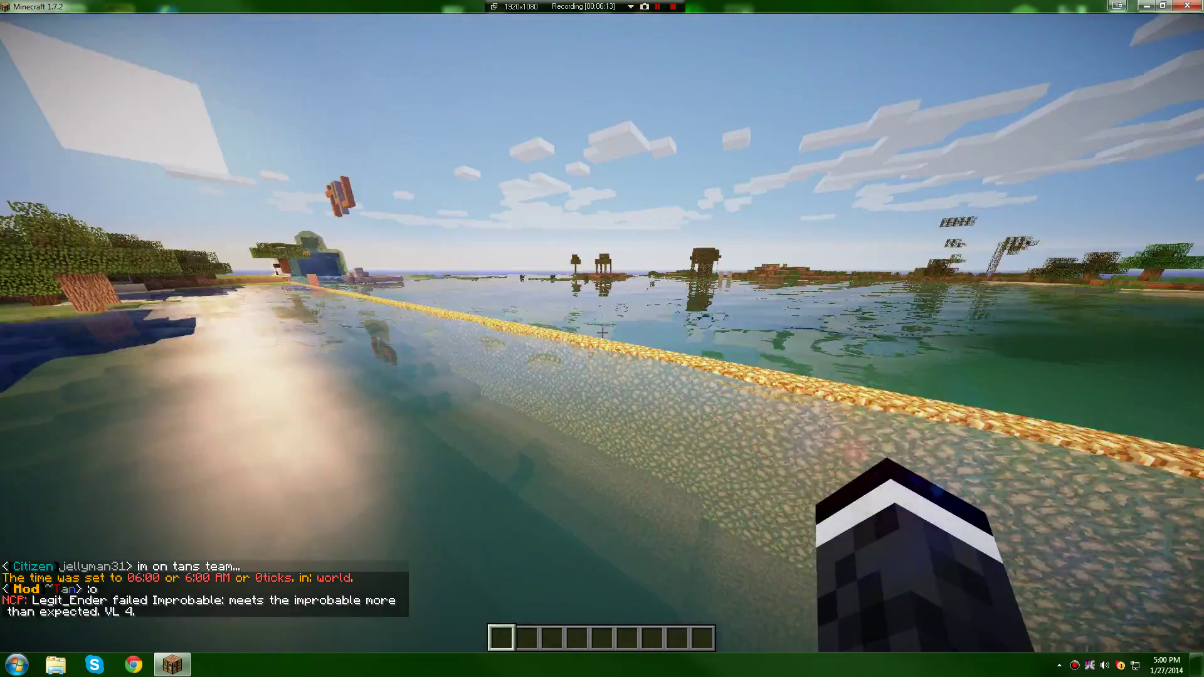
key("w")
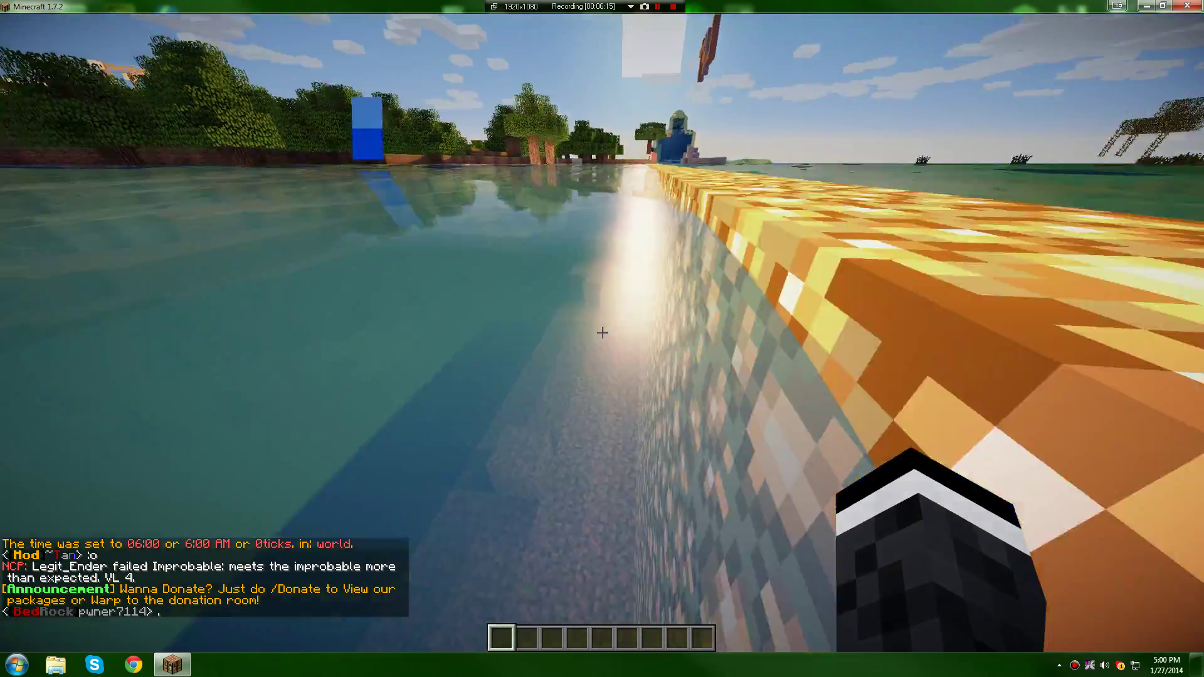
key("w")
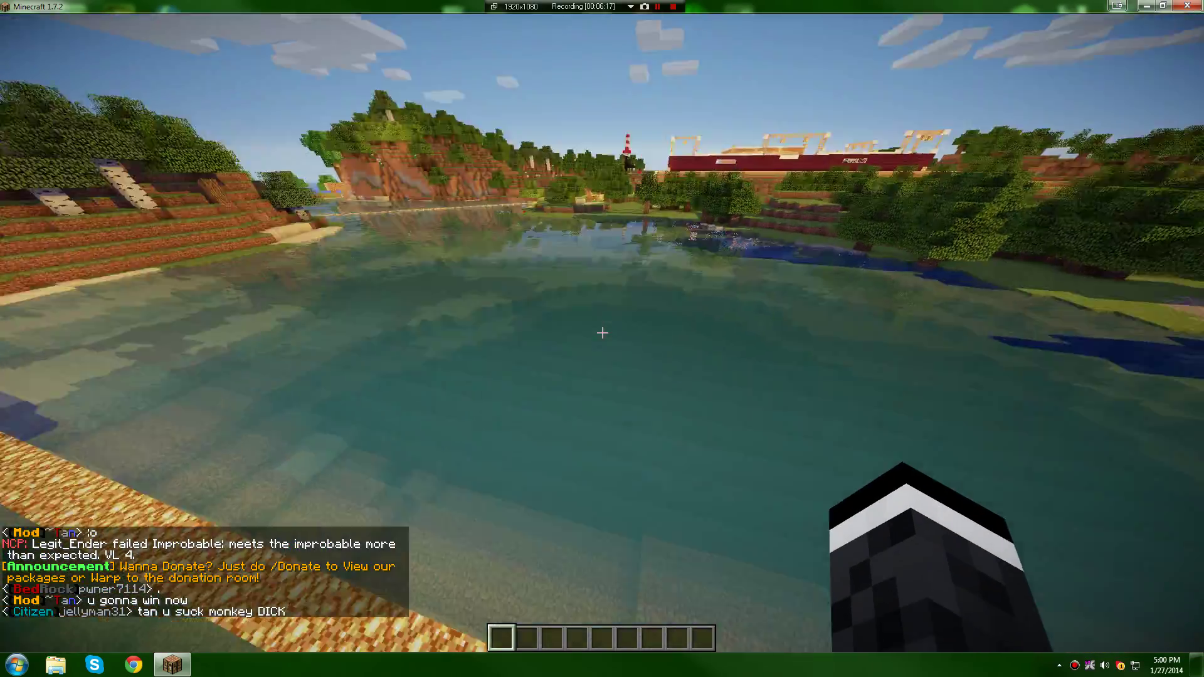
Check the render distance in the video settings and the shaderpack list in the shader options, and return to the game
key("Escape")
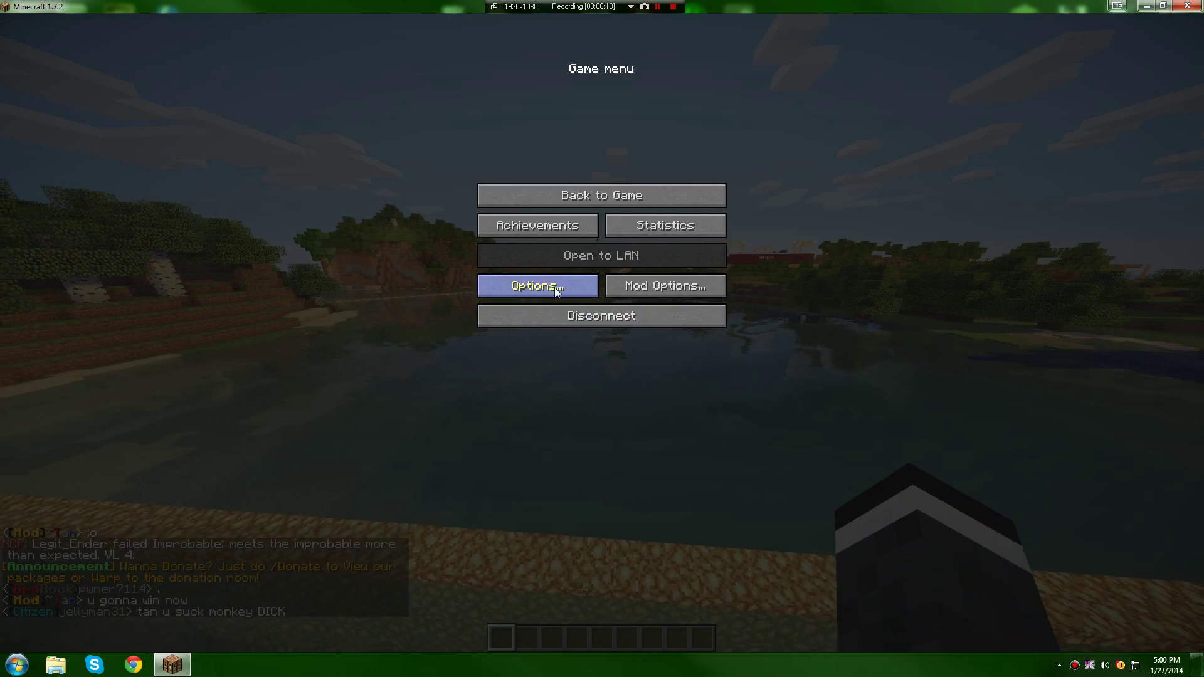
left_click(554, 287)
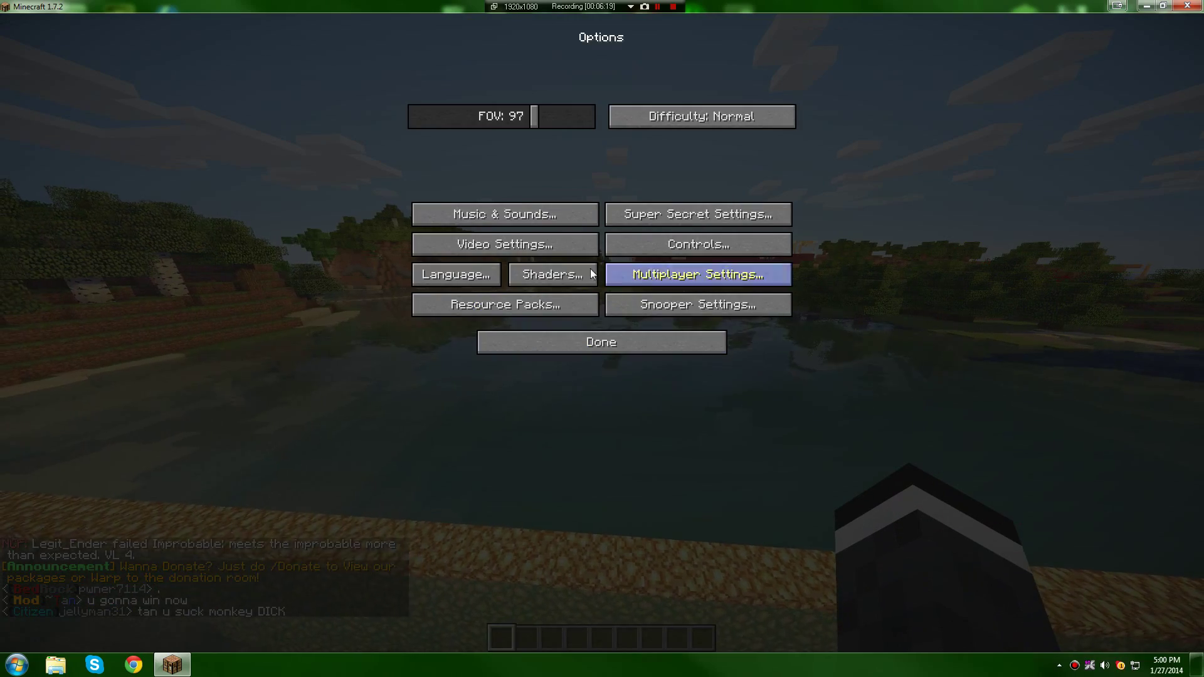
left_click(504, 244)
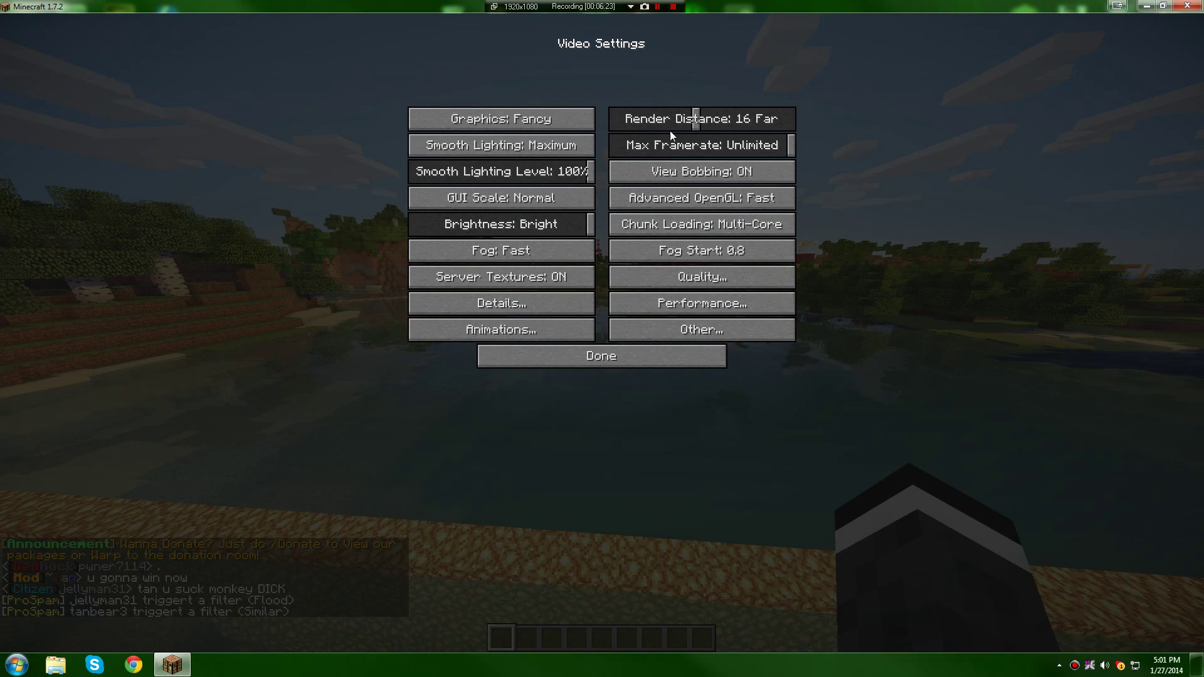
left_click(619, 362)
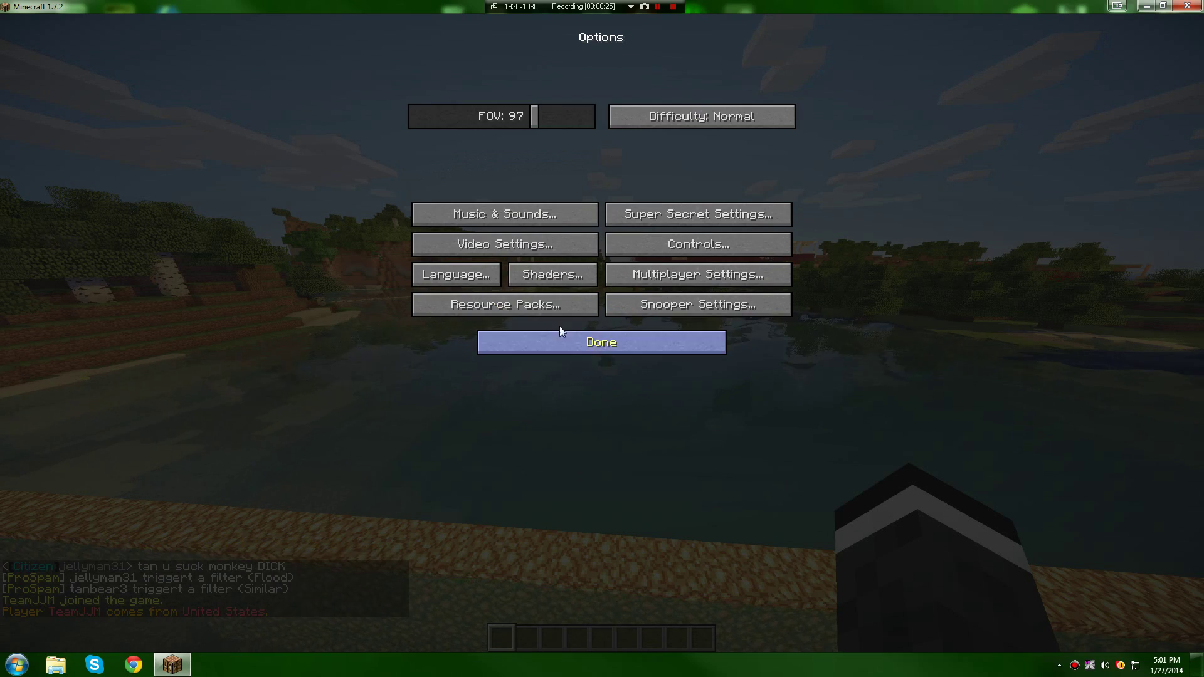
left_click(540, 281)
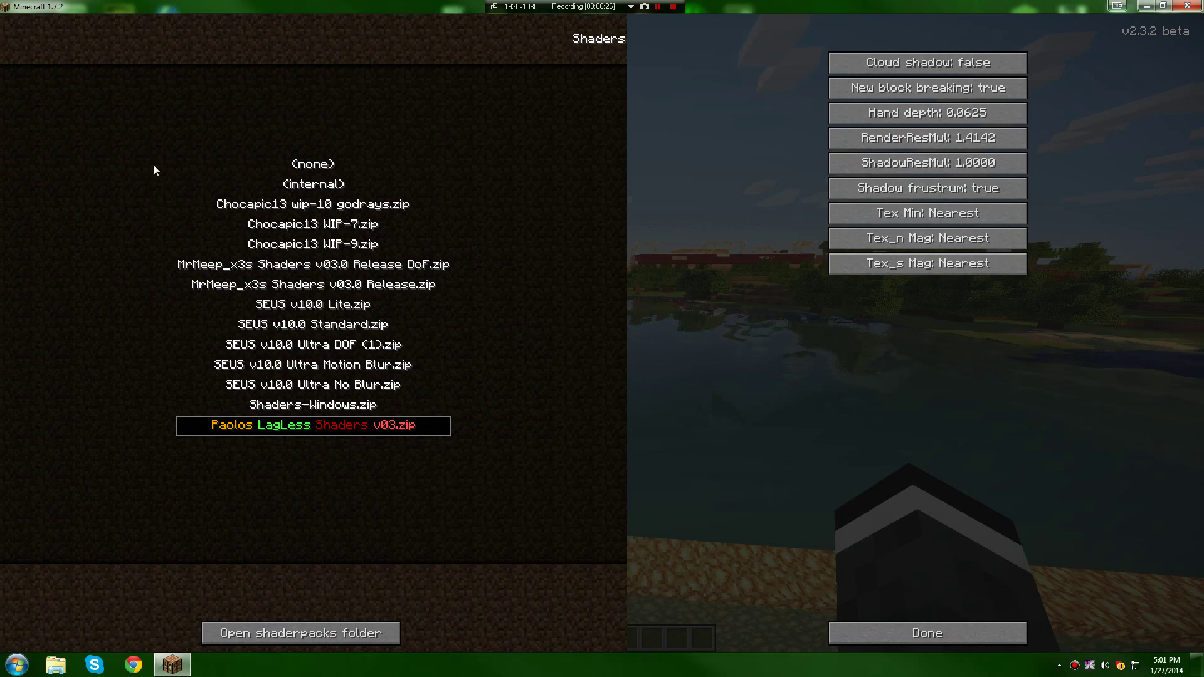
key("Escape")
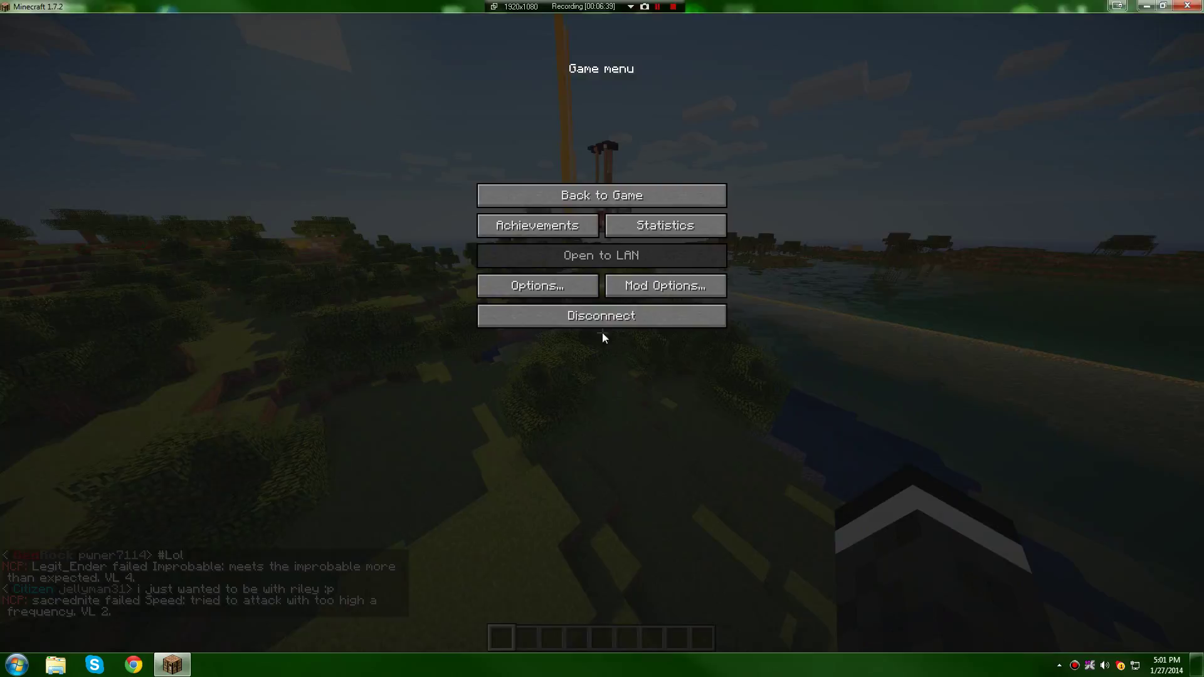
key("Escape")
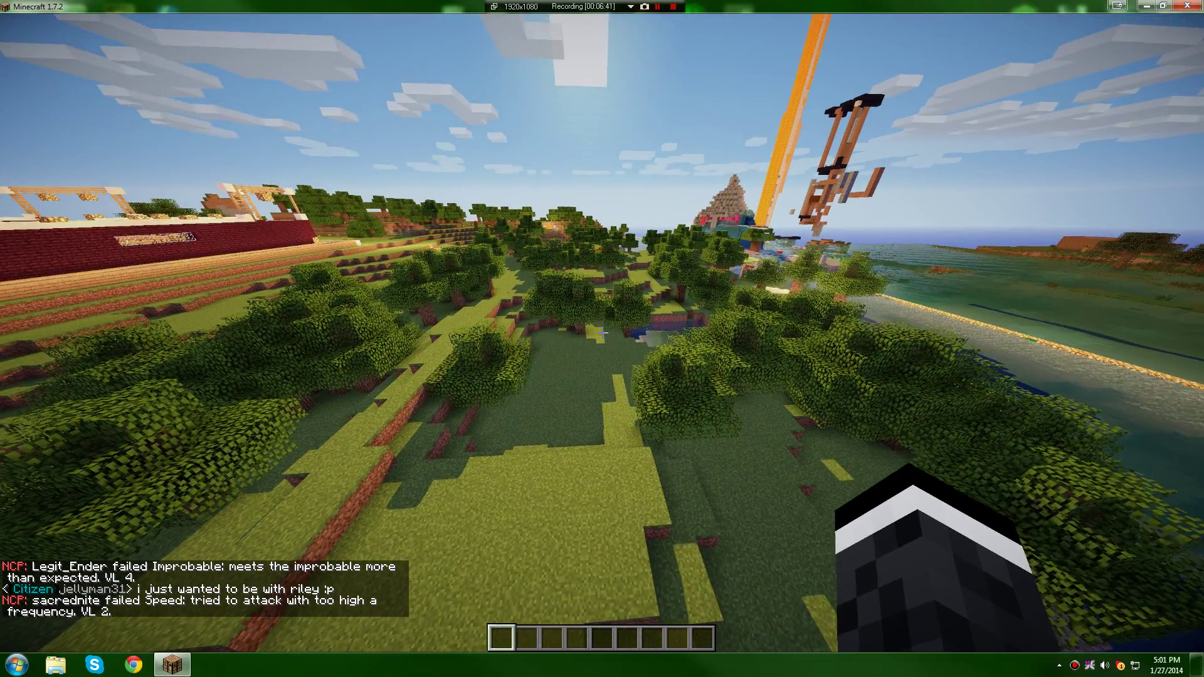